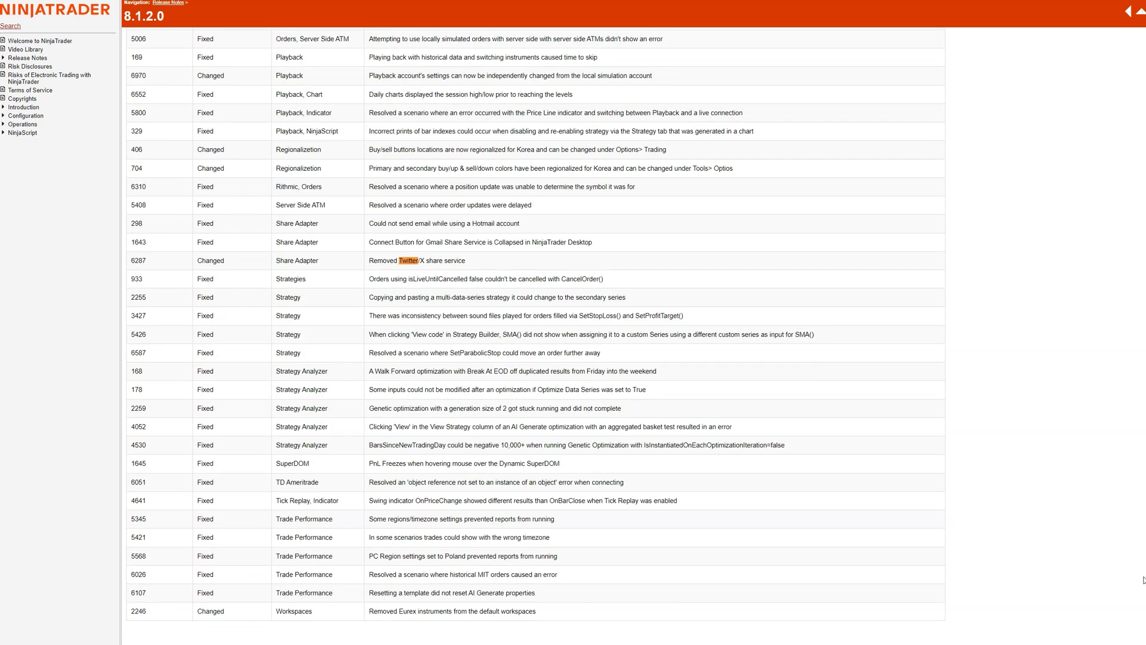
# Add the XT Hurst indicator to the CL OCT23 one-minute chart through the Indicators dialog
pyautogui.moveTo(1144, 584); pyautogui.dragTo(1129, 401)
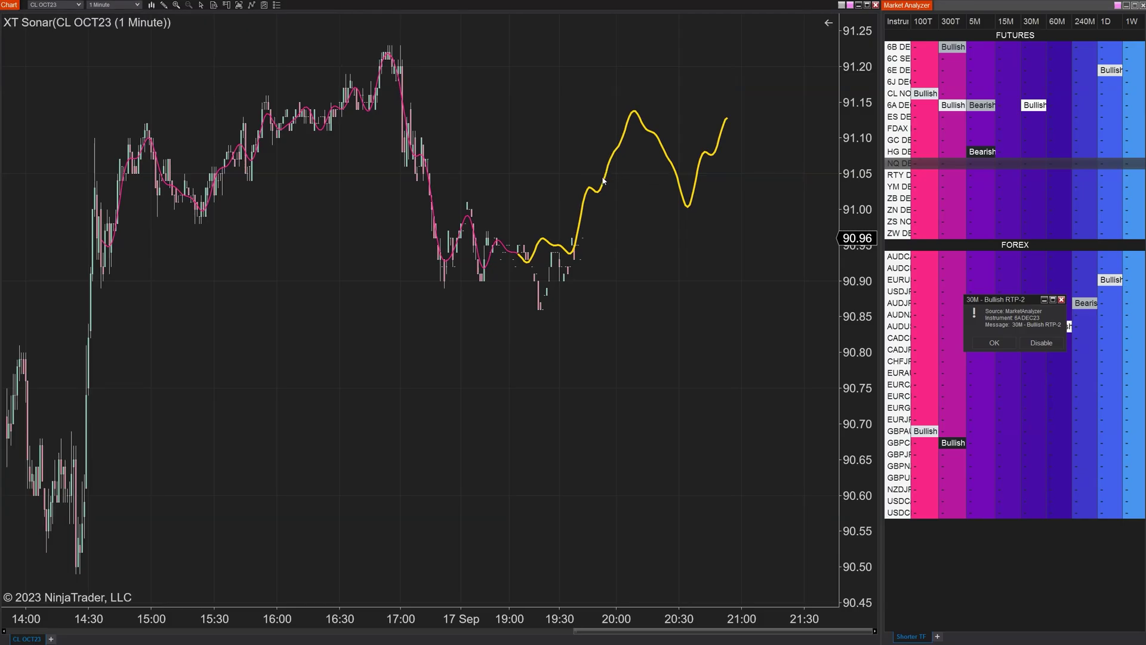
pyautogui.rightClick(553, 162)
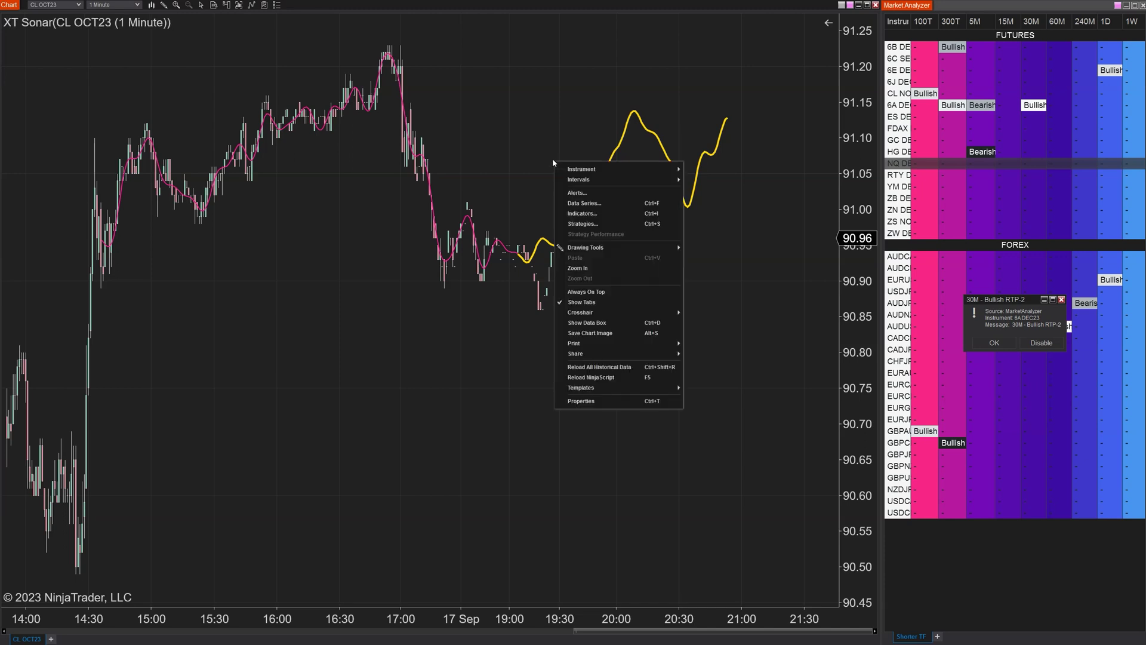
pyautogui.click(590, 214)
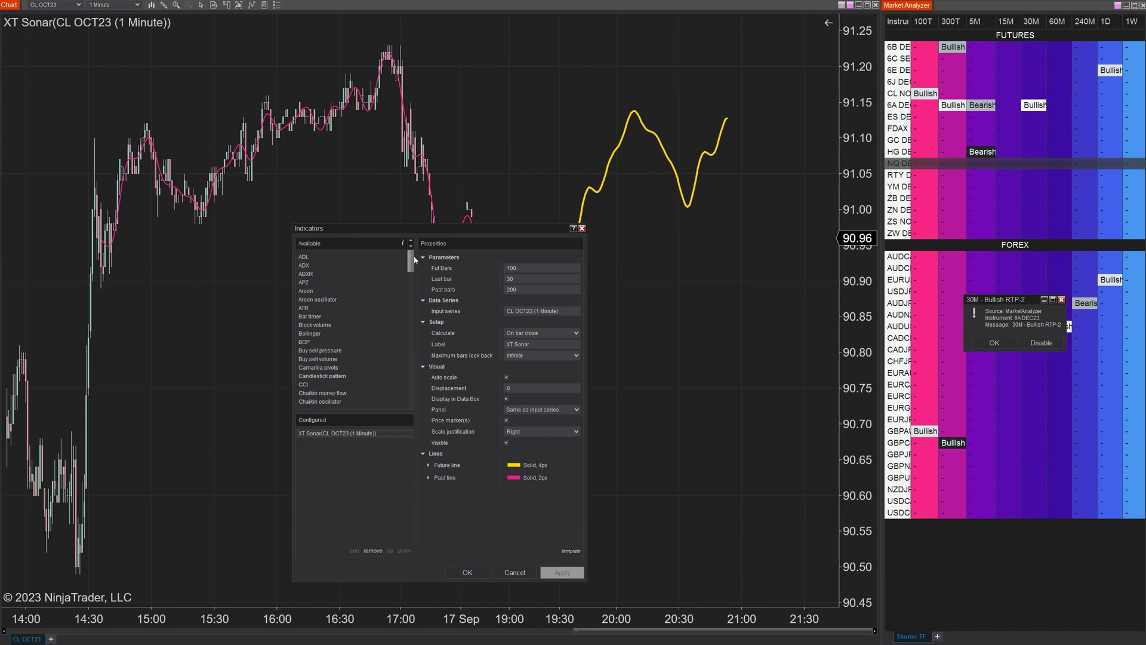
pyautogui.scroll(-5, 323, 334)
pyautogui.scroll(-10, 316, 359)
pyautogui.scroll(-10, 310, 377)
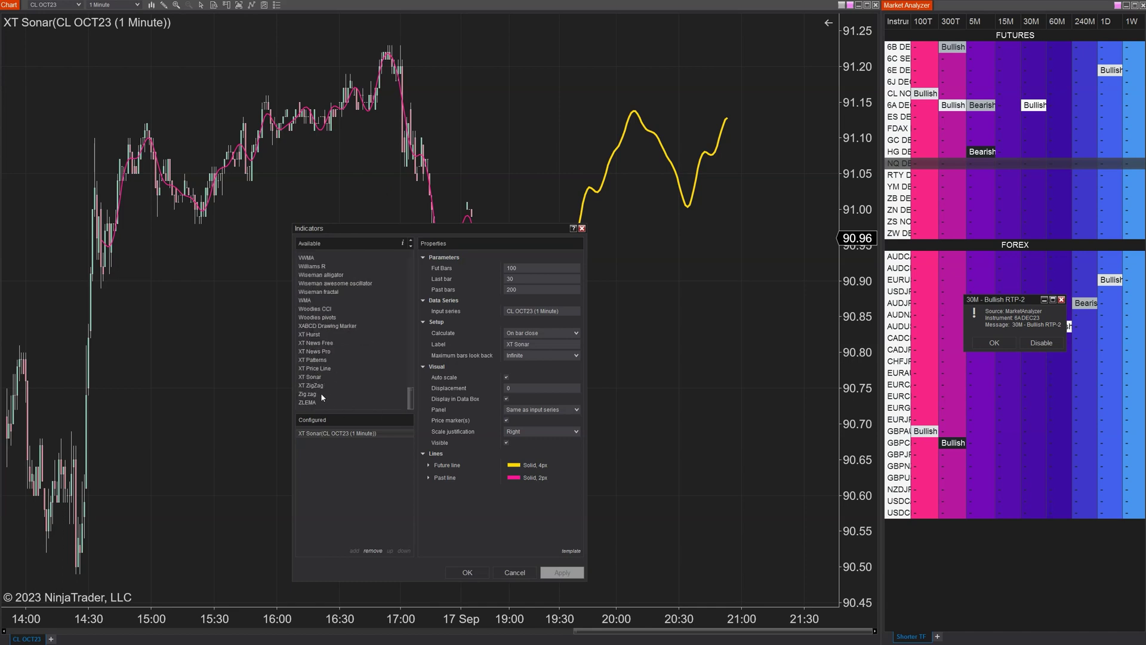
pyautogui.doubleClick(316, 334)
pyautogui.click(469, 572)
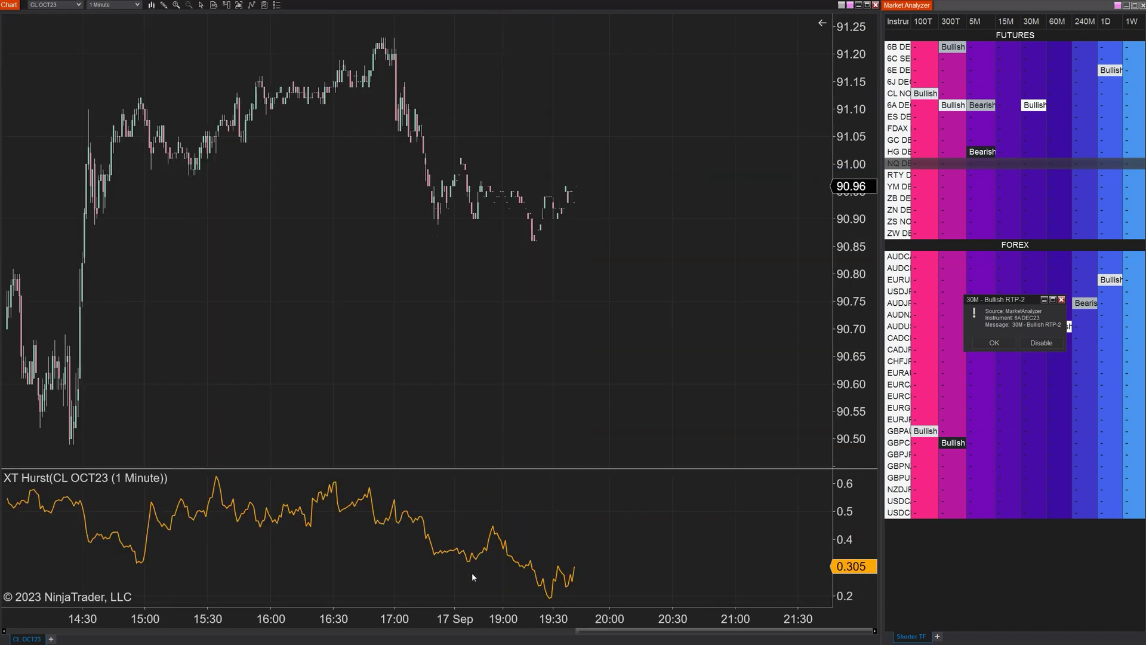
# Select and deselect the XT Hurst plot in its lower panel several times
pyautogui.click(486, 546)
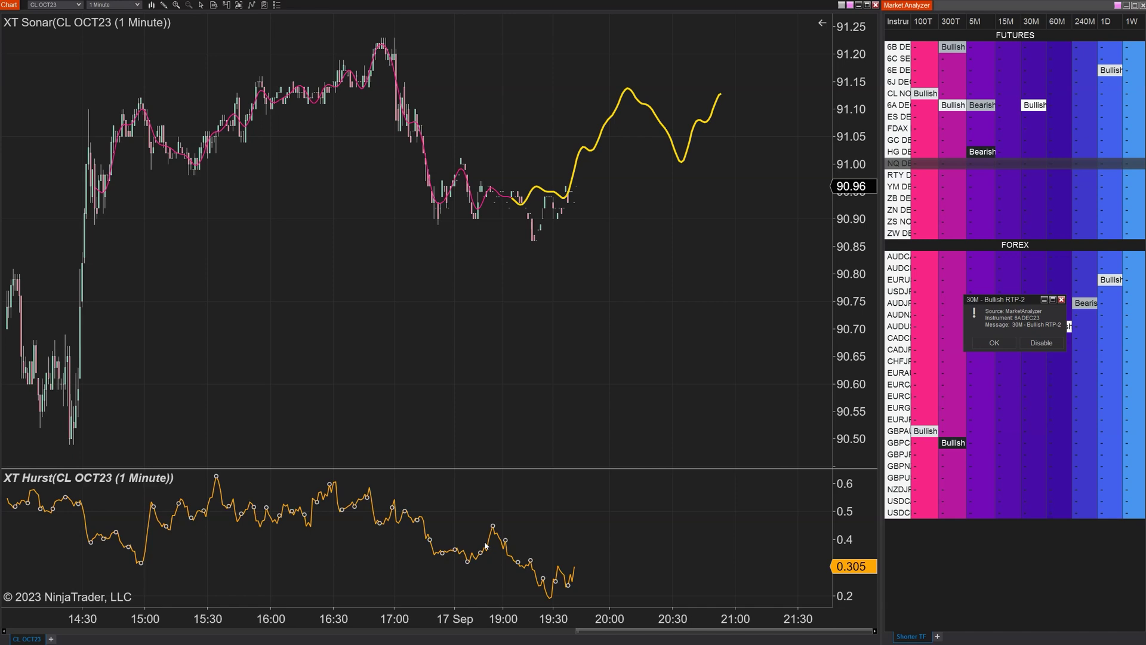
pyautogui.click(421, 425)
pyautogui.click(495, 535)
pyautogui.click(427, 378)
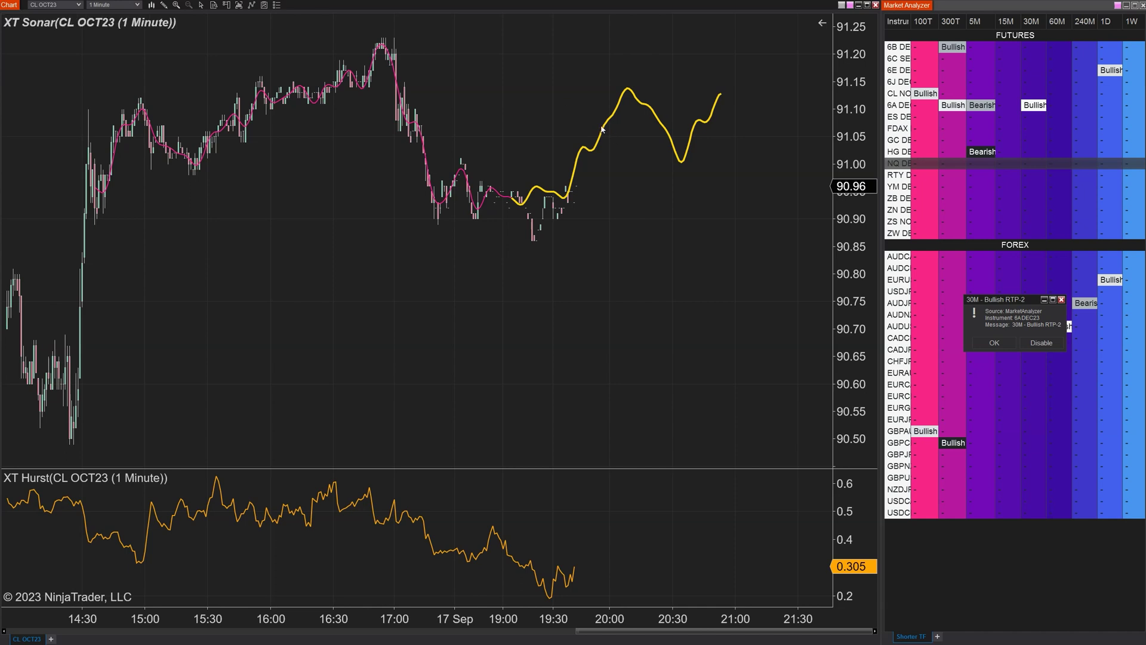
pyautogui.click(488, 535)
pyautogui.click(493, 418)
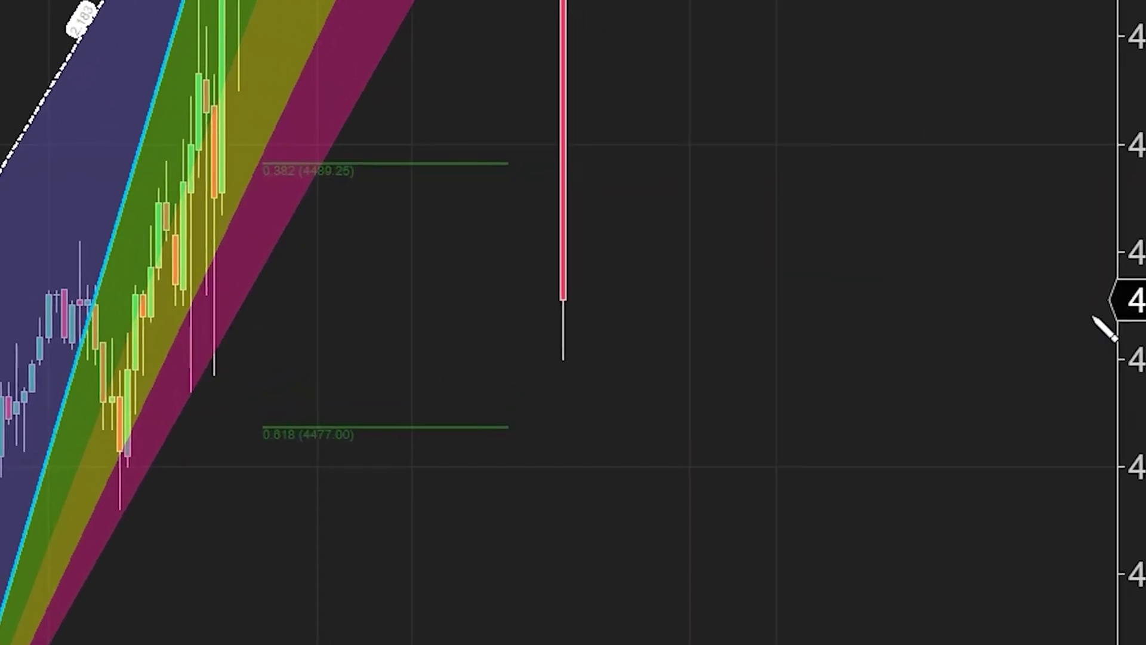
# Draw an ellipse around the tip of the long red candle
pyautogui.click(467, 203)
pyautogui.moveTo(525, 178)
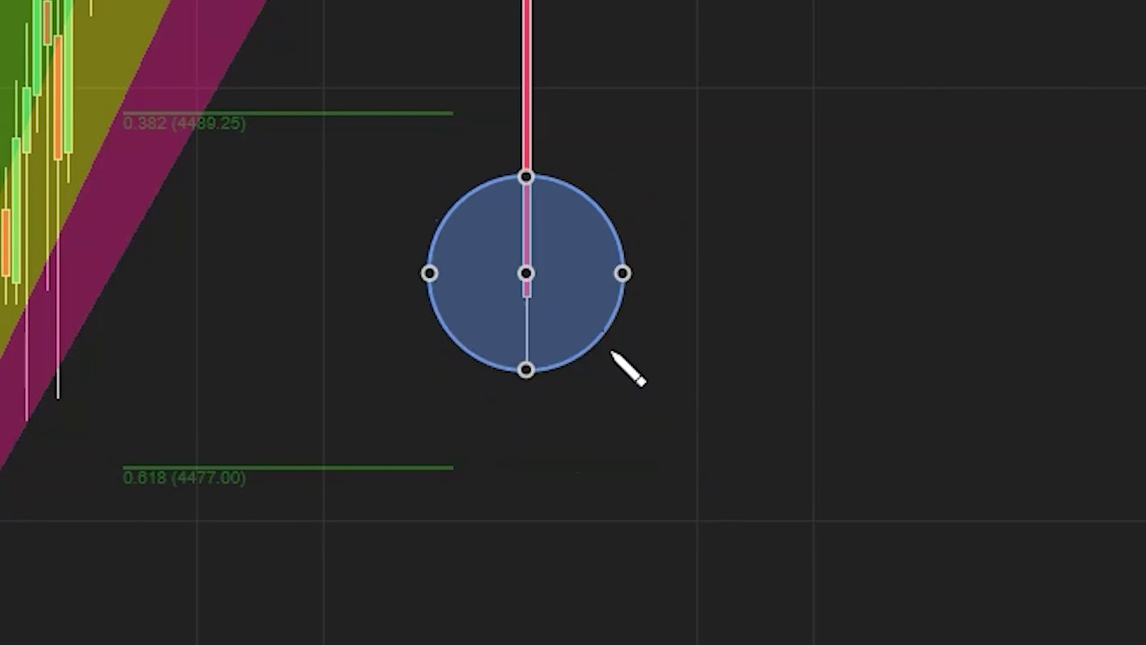
pyautogui.click(685, 481)
pyautogui.scroll(2, 613, 188)
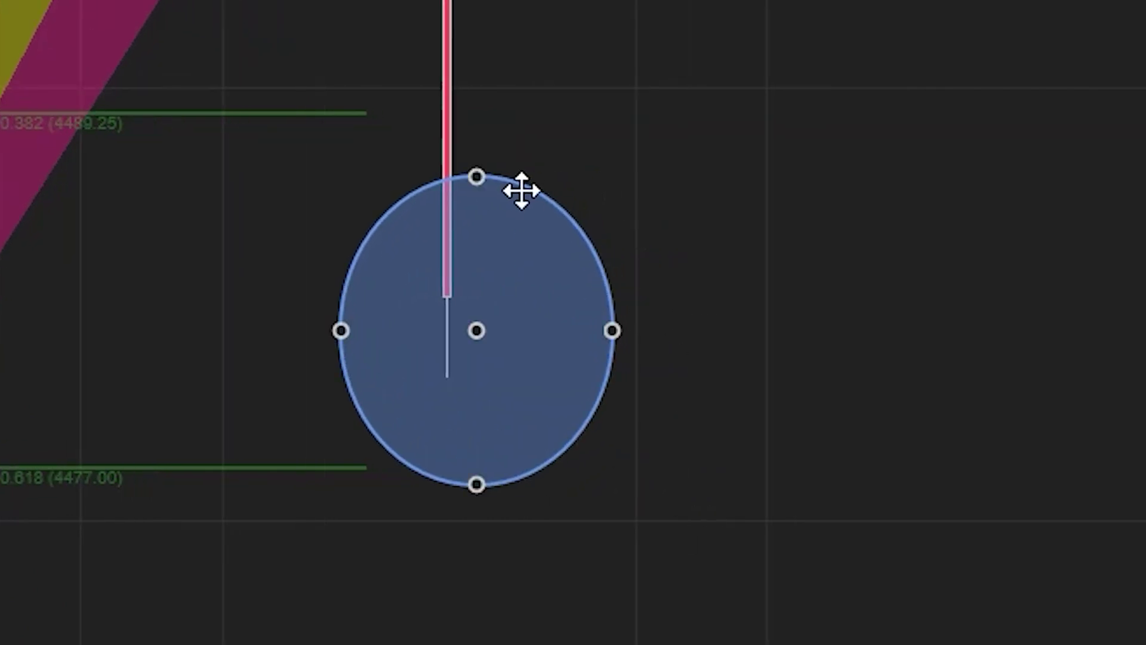
# Switch the ellipse to layer level 2 and nudge it slightly to the right
pyautogui.click(523, 191)
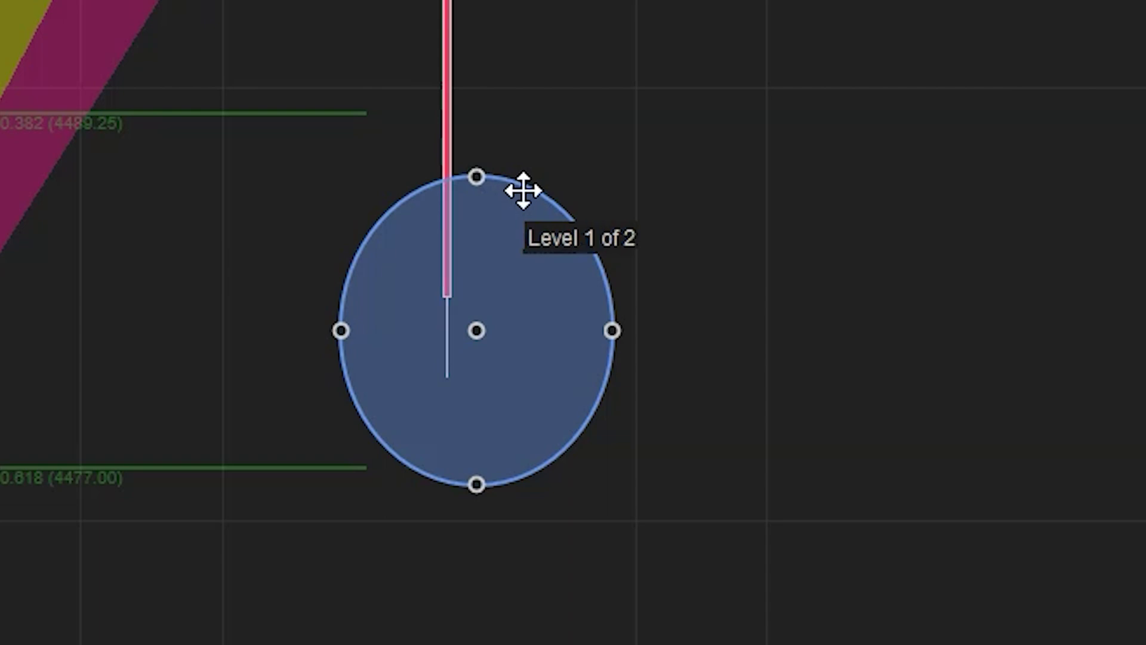
pyautogui.click(522, 190)
pyautogui.click(525, 194)
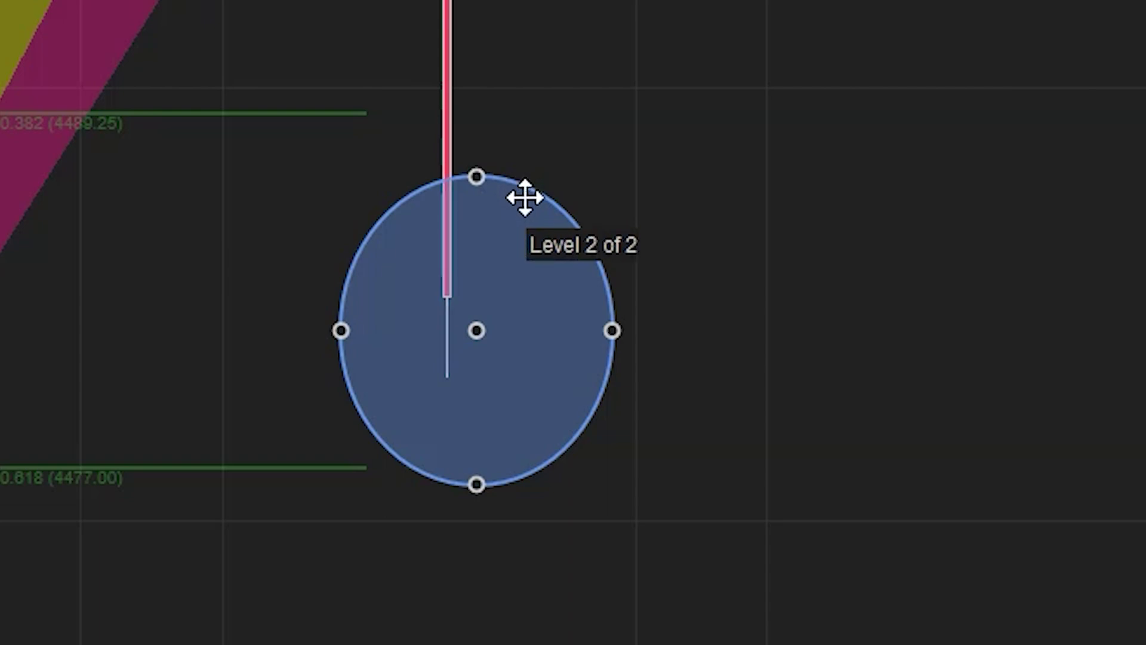
pyautogui.click(525, 197)
pyautogui.click(525, 197)
pyautogui.click(525, 197)
pyautogui.click(524, 197)
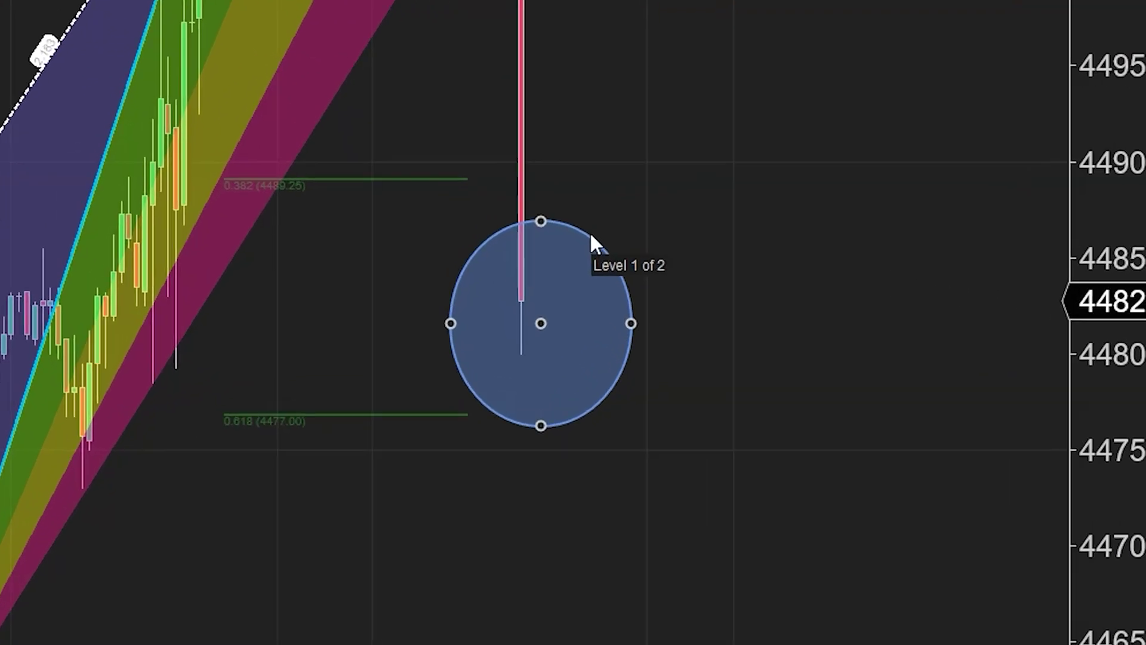
pyautogui.click(639, 282)
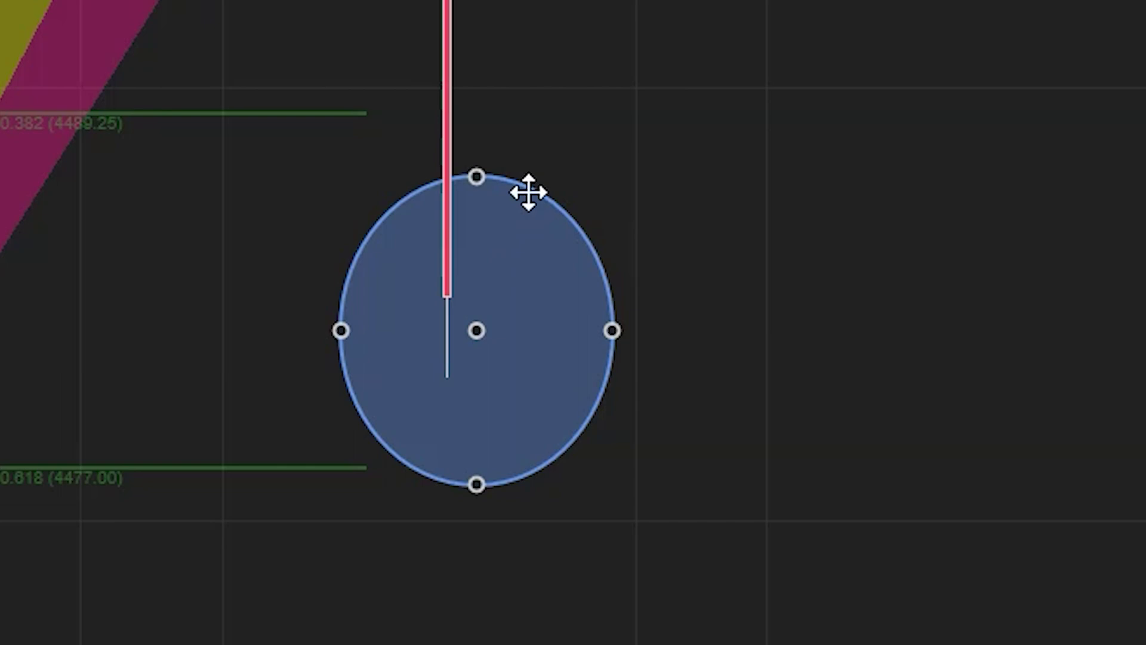
pyautogui.rightClick(529, 191)
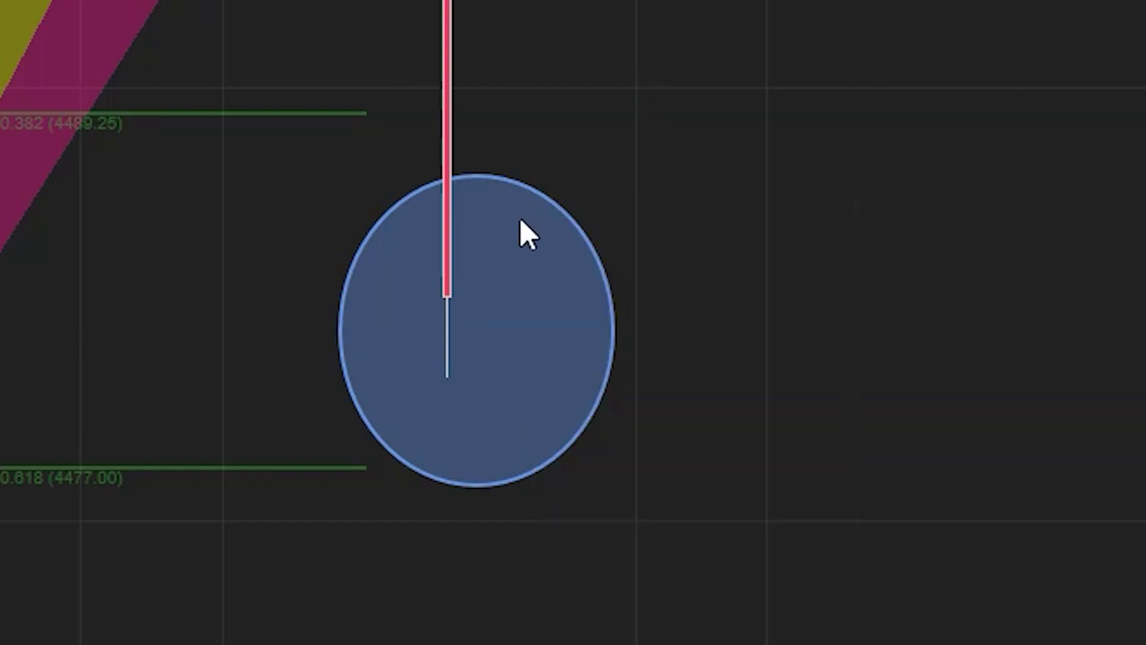
pyautogui.moveTo(525, 230); pyautogui.dragTo(538, 197)
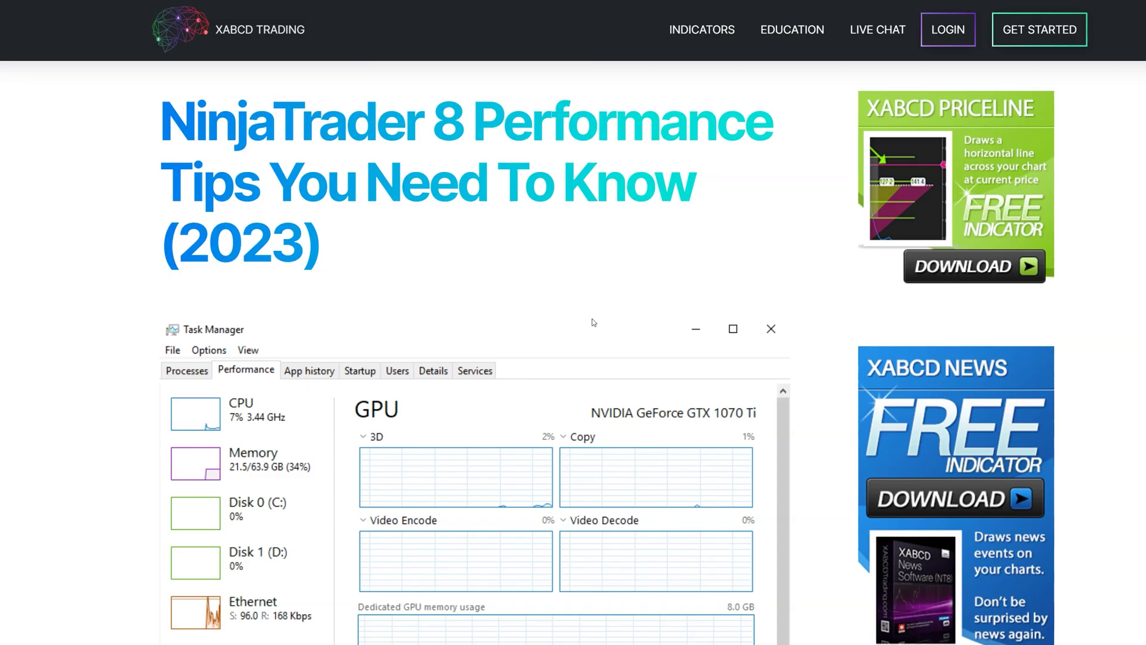
# Scroll the performance article down to the Calculate = On Price Change tip and its Indicators screenshot
pyautogui.scroll(-2, 594, 323)
pyautogui.scroll(-2, 594, 323)
pyautogui.scroll(-4, 594, 323)
pyautogui.scroll(-1, 594, 323)
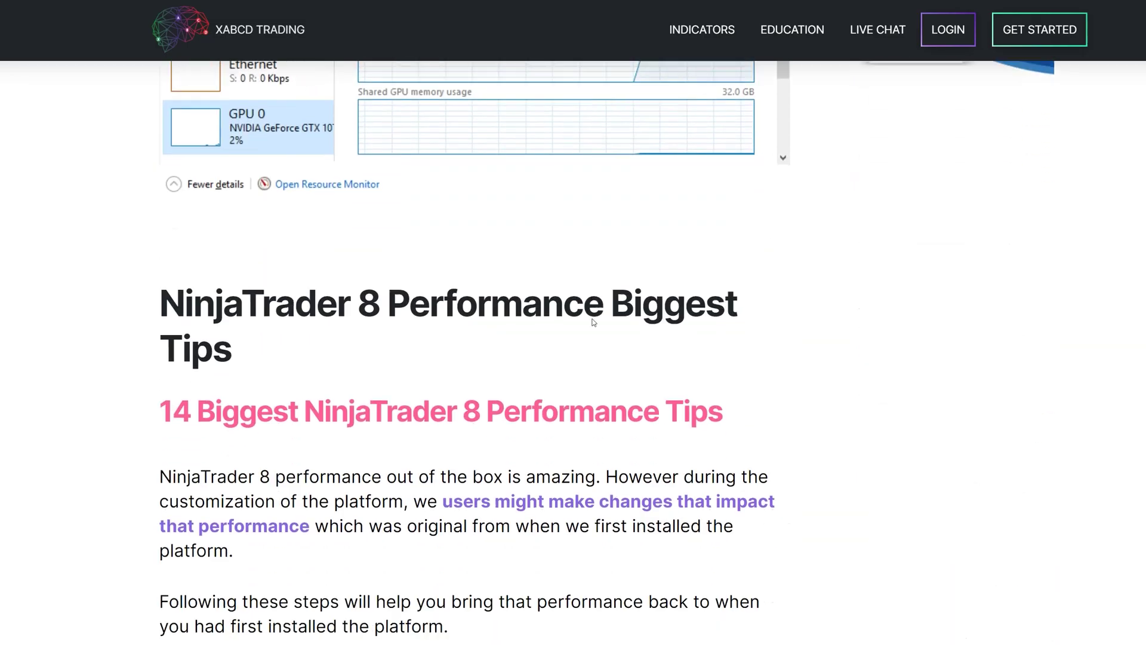
pyautogui.scroll(-2, 594, 322)
pyautogui.scroll(-1, 594, 323)
pyautogui.scroll(-1, 594, 323)
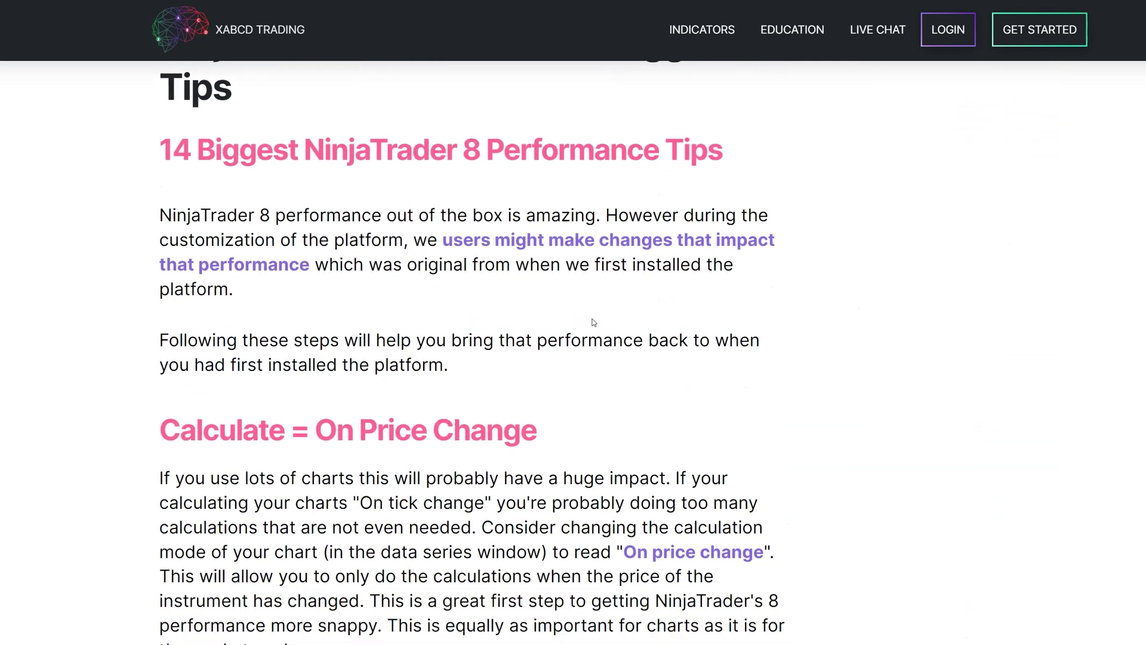
pyautogui.scroll(-2, 594, 323)
pyautogui.scroll(-3, 595, 323)
pyautogui.scroll(-2, 594, 322)
pyautogui.scroll(-2, 594, 323)
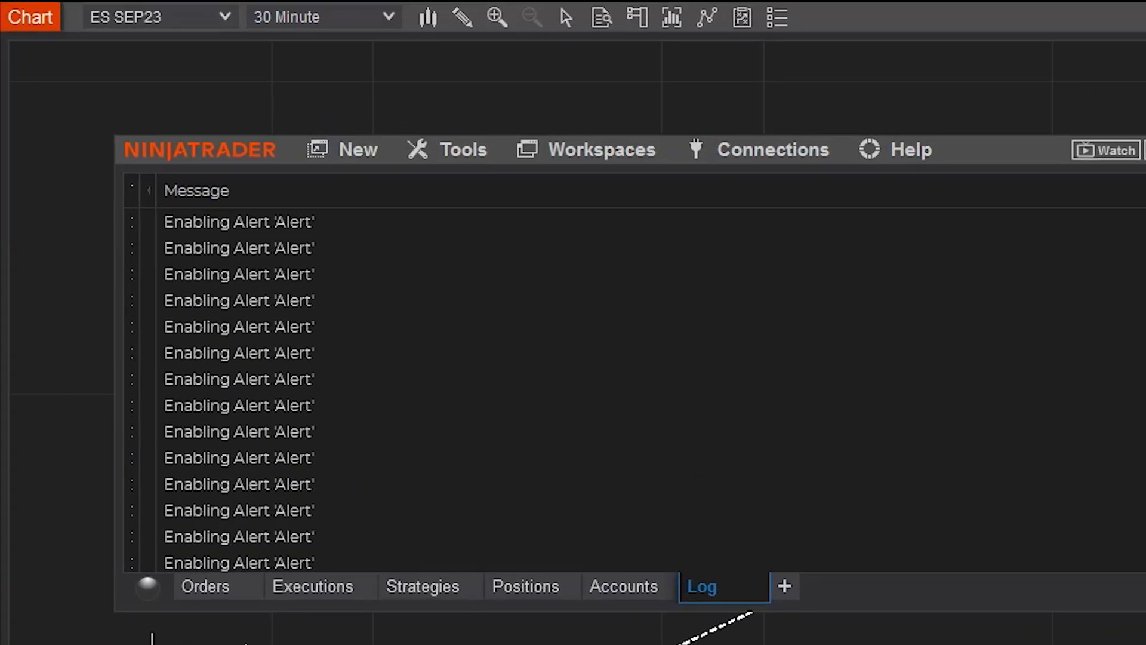
# Set Symbology display style to Numeric in the General section of Tools > Options
pyautogui.click(161, 52)
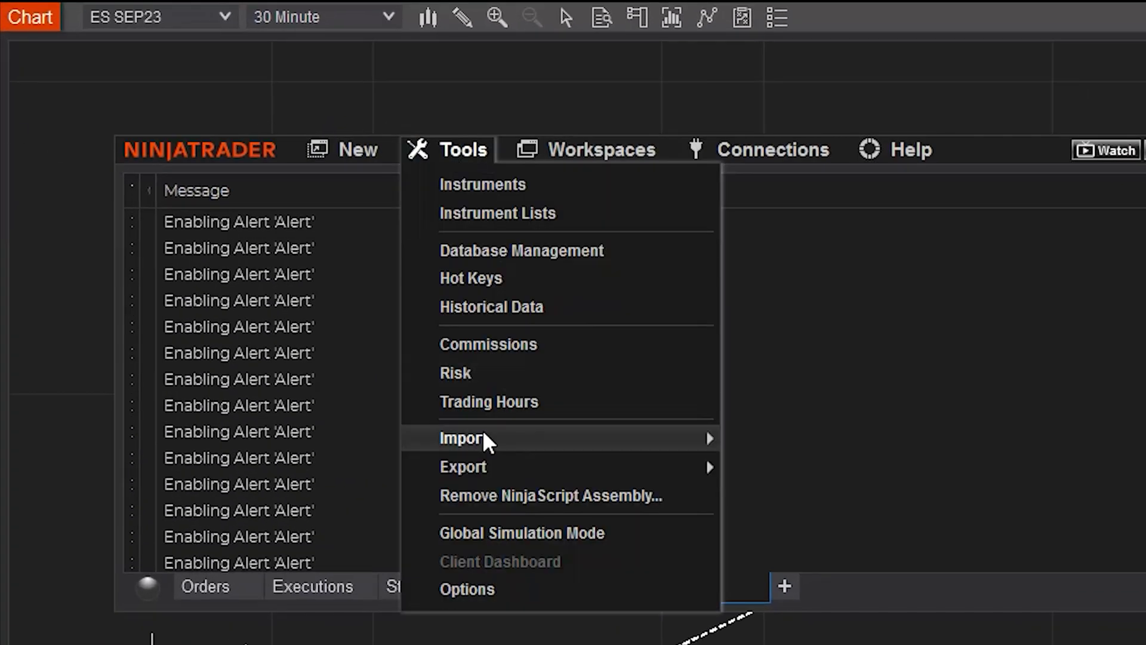
pyautogui.click(496, 585)
pyautogui.scroll(-1, 864, 521)
pyautogui.scroll(-1, 868, 523)
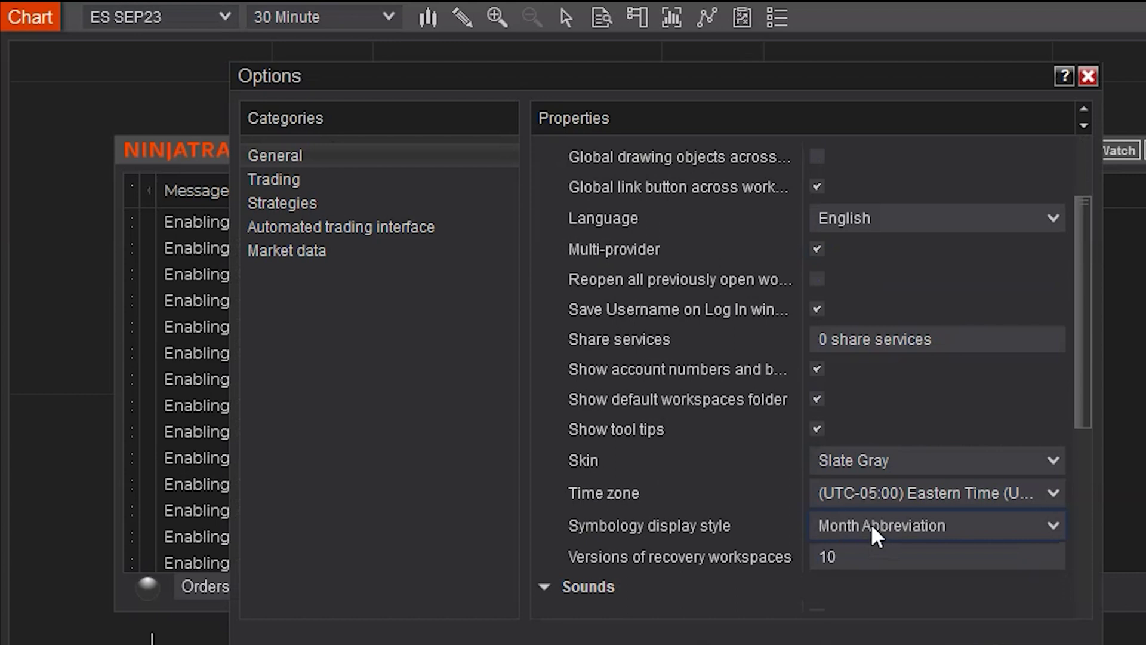
pyautogui.click(872, 524)
pyautogui.click(873, 551)
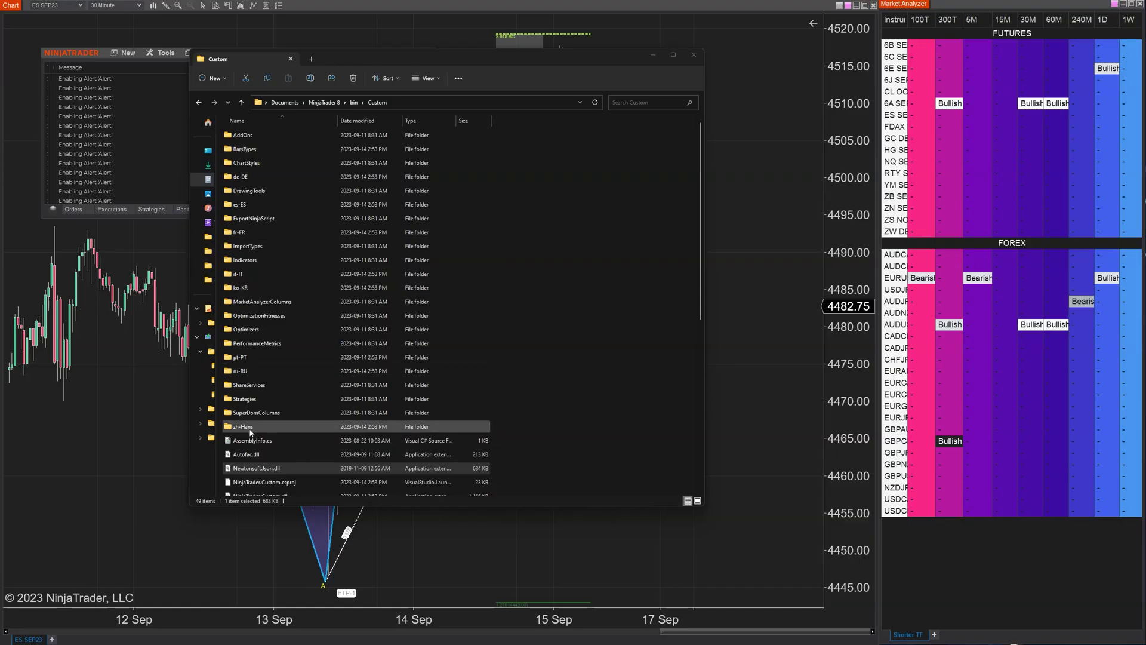
pyautogui.click(250, 470)
pyautogui.rightClick(249, 470)
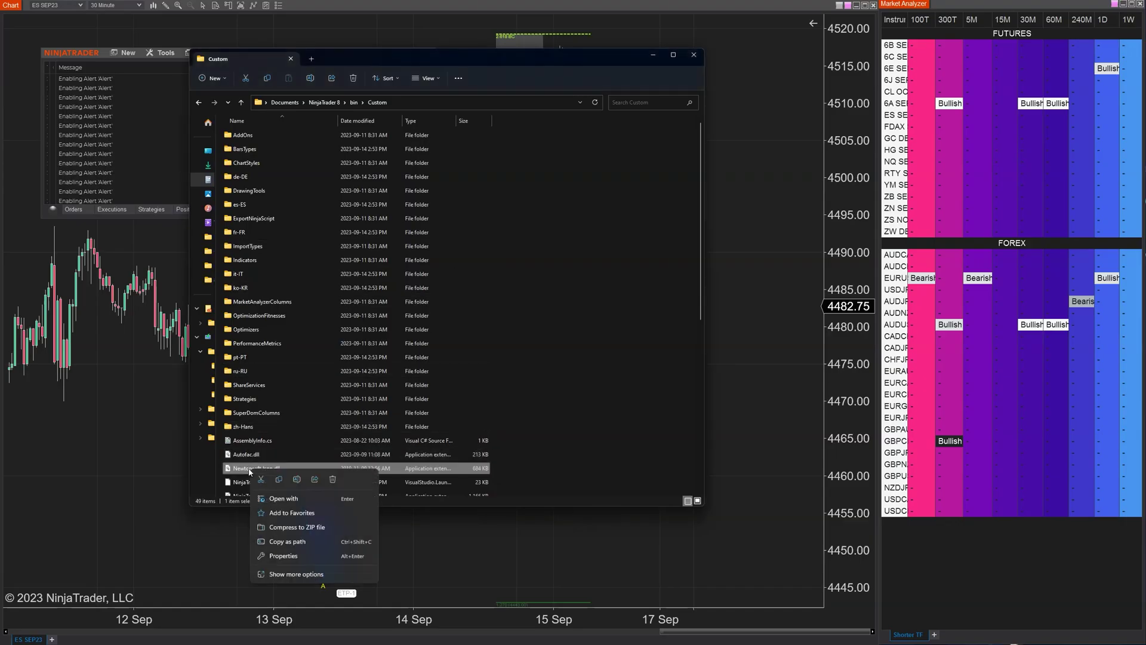
pyautogui.click(287, 556)
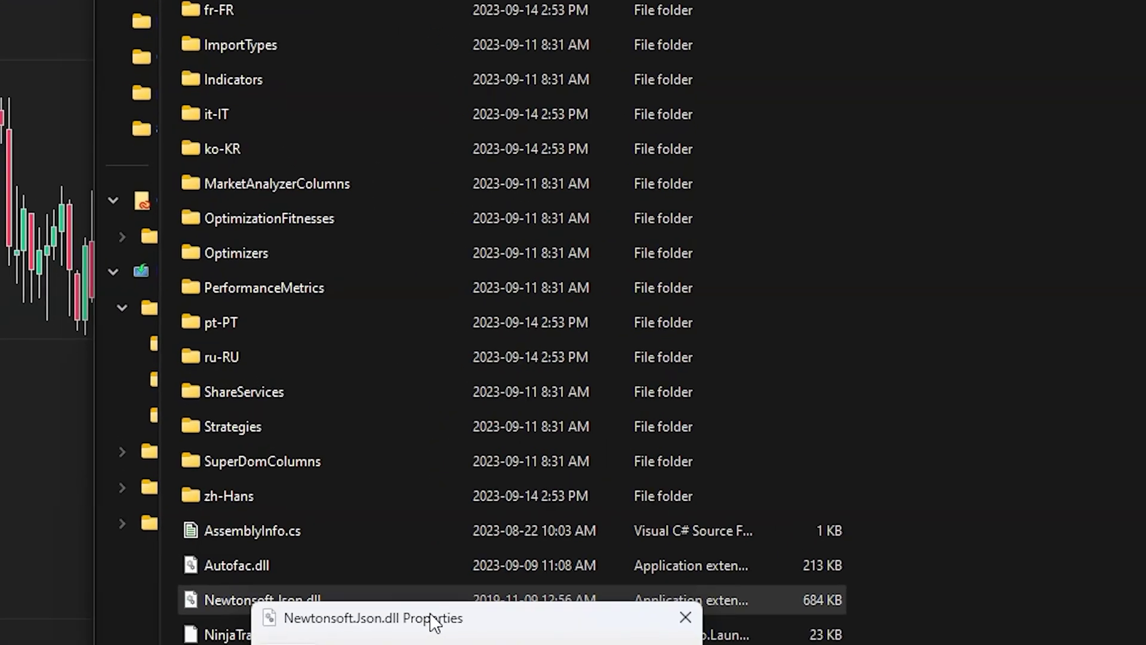
pyautogui.moveTo(435, 623); pyautogui.dragTo(543, 51)
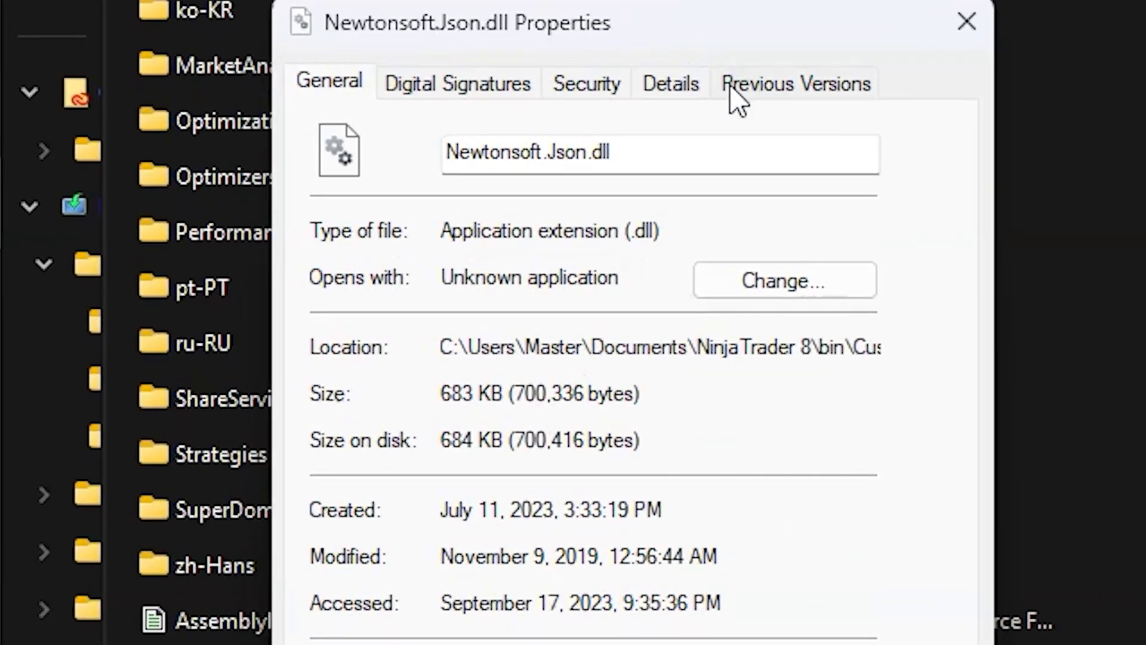
pyautogui.click(735, 102)
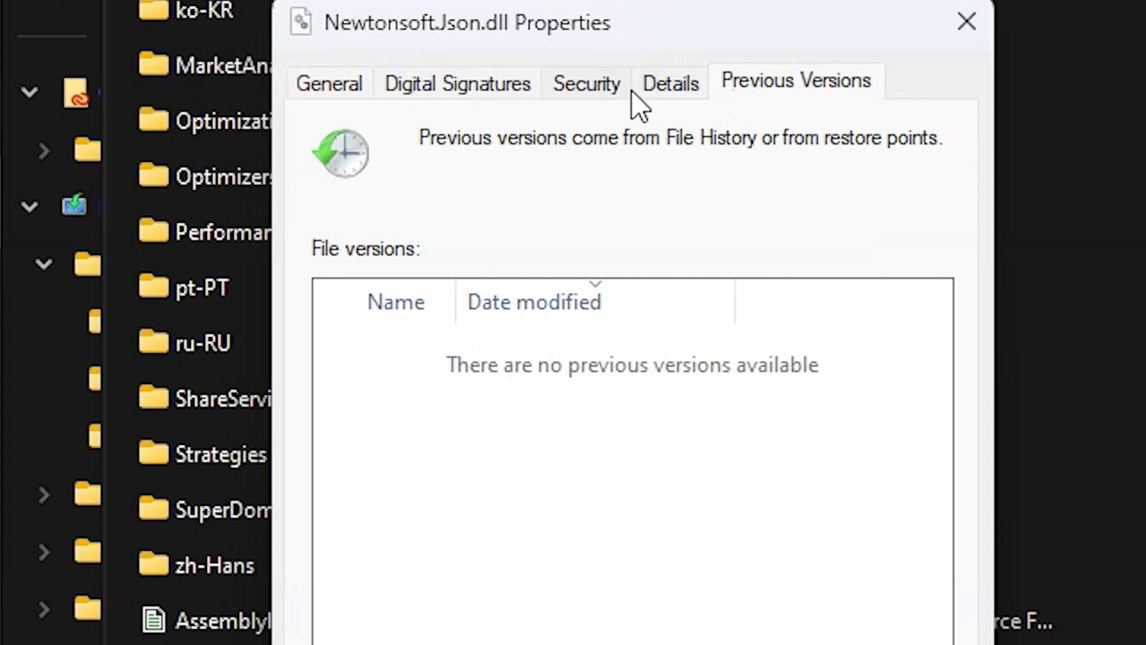
pyautogui.click(651, 93)
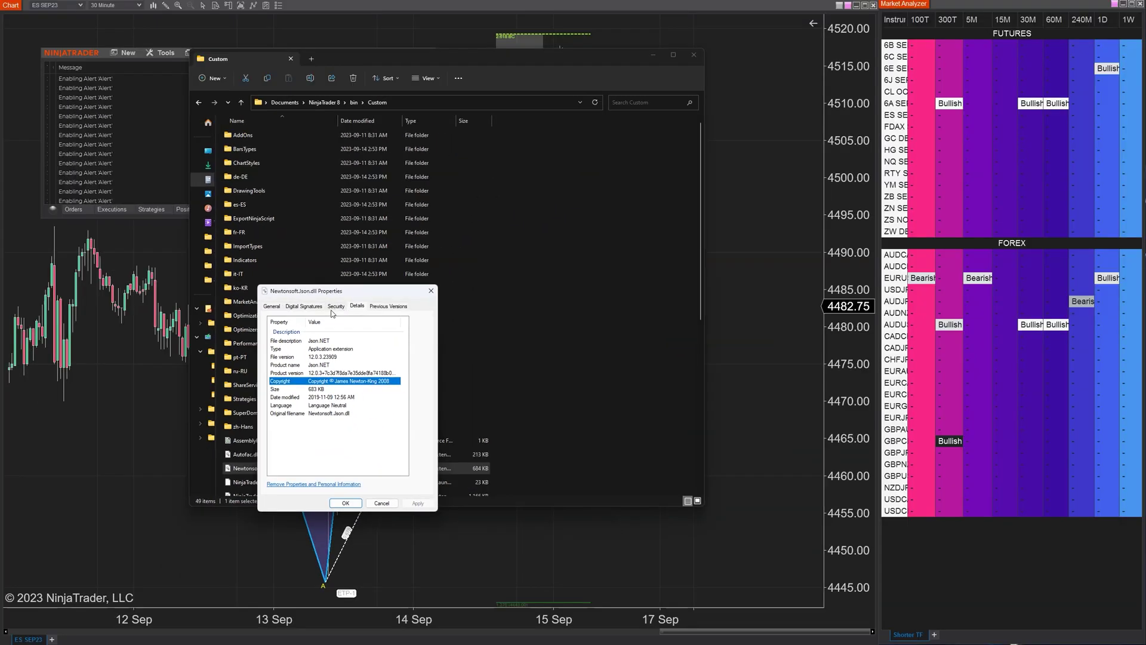
pyautogui.click(322, 358)
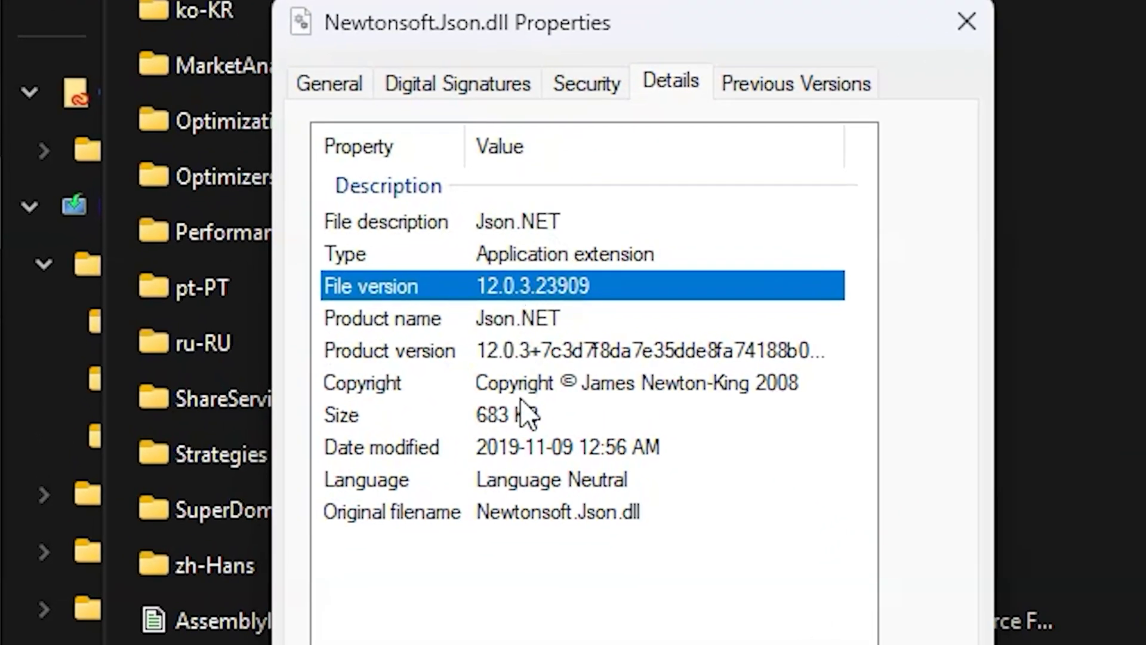
pyautogui.click(561, 91)
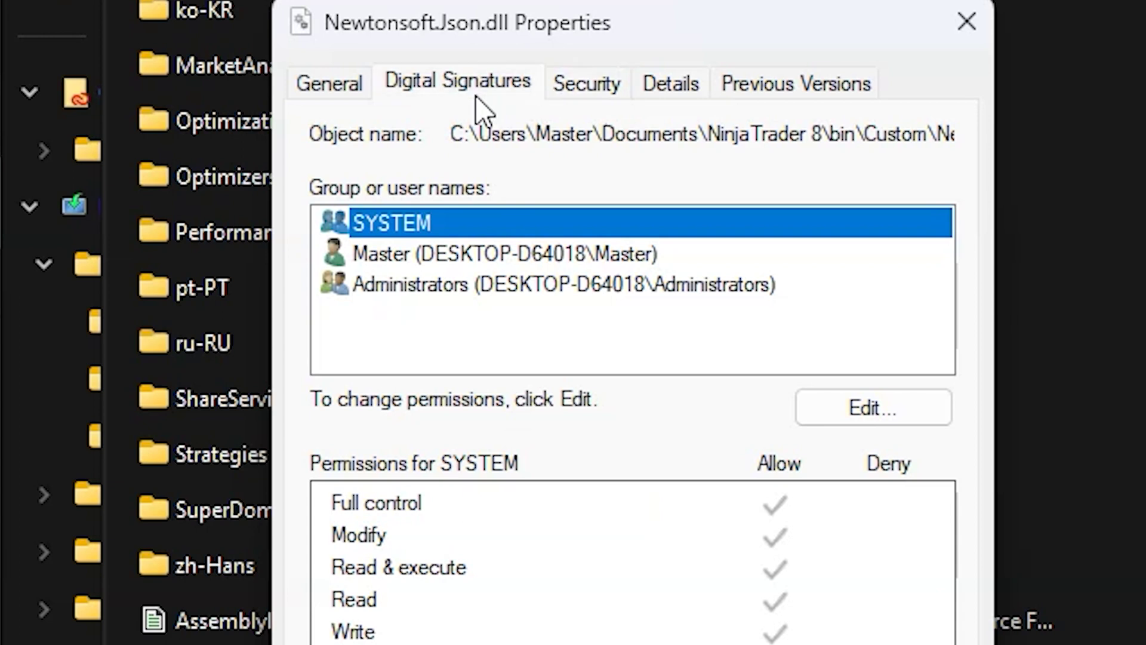
pyautogui.click(476, 94)
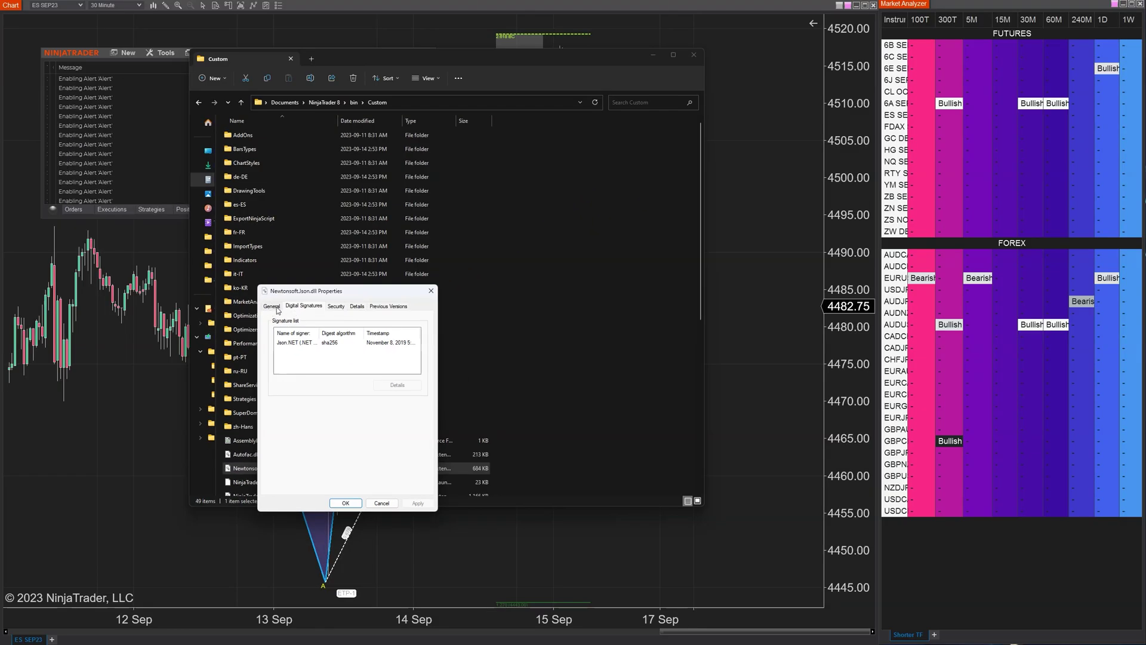
pyautogui.click(278, 308)
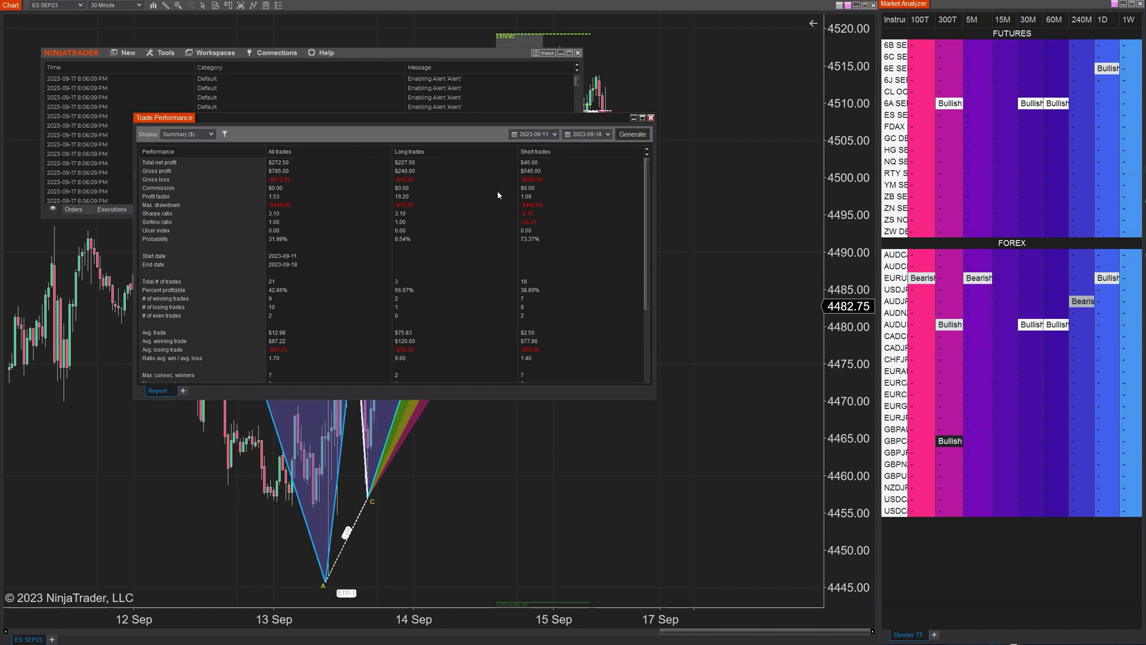
# From Control Center's Positions tab, connect to the My Kinetick feed via Connections
pyautogui.click(452, 53)
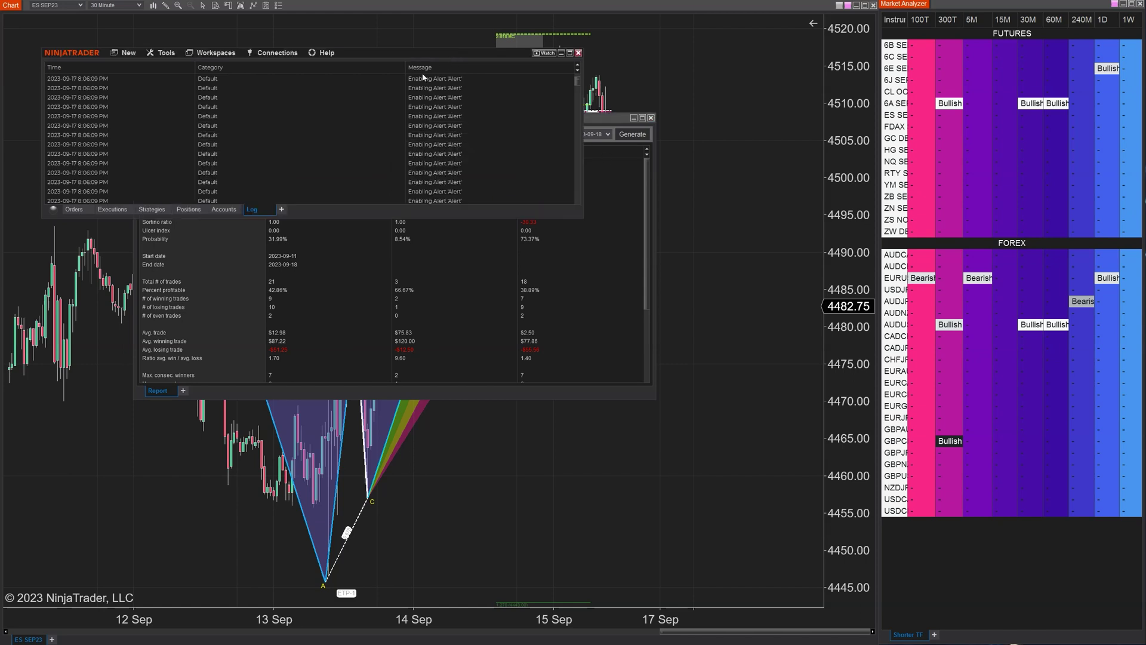
pyautogui.click(188, 209)
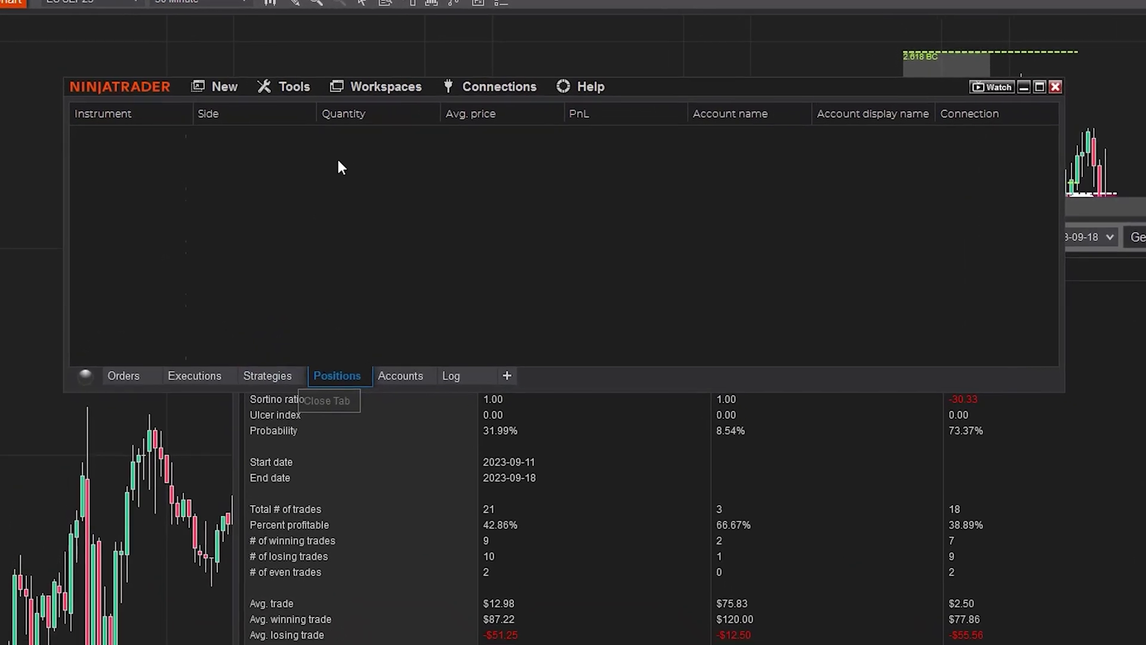
pyautogui.click(545, 99)
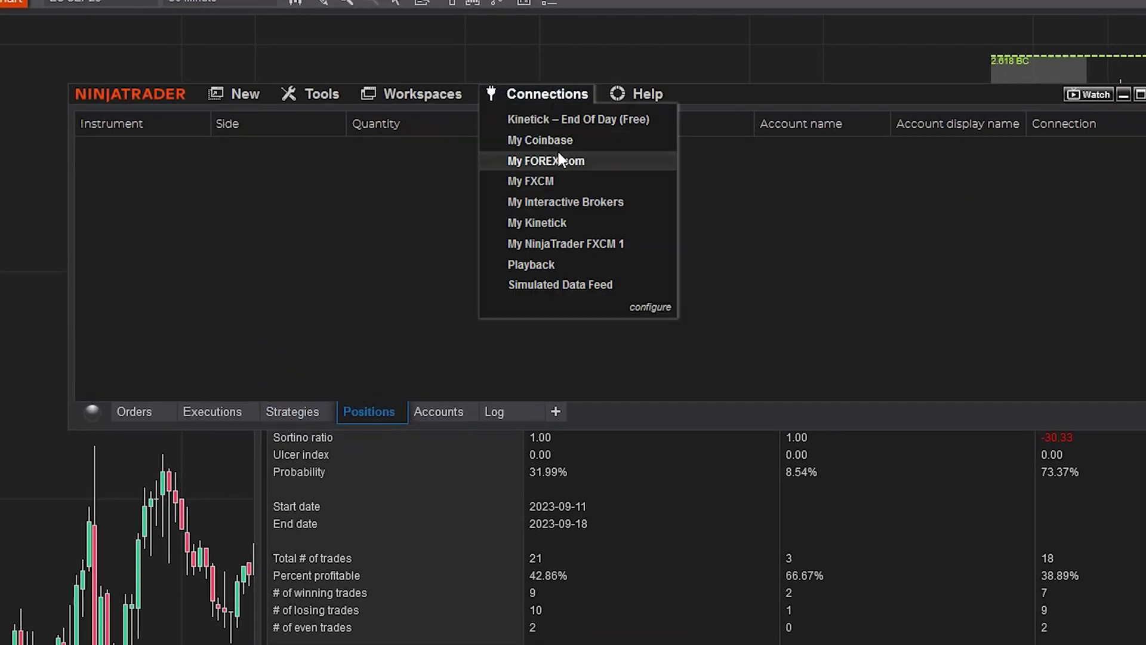
pyautogui.click(588, 224)
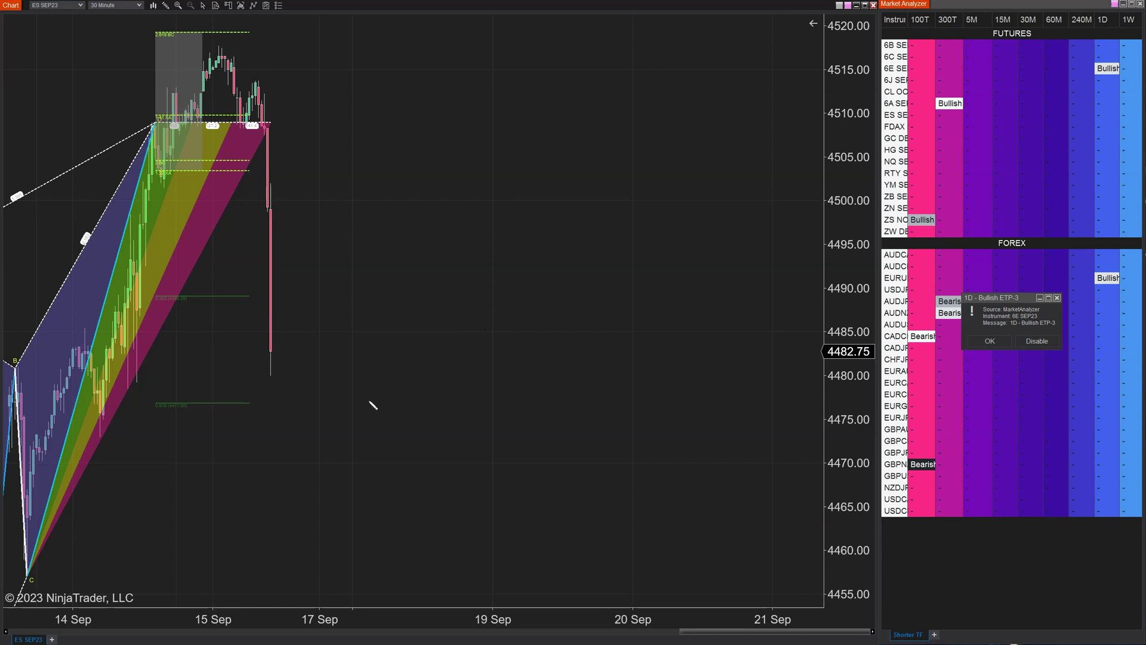
# Draw teal lines in the chart's empty right area, dismissing the unhandled-exception error
pyautogui.moveTo(279, 482)
pyautogui.mouseDown()
pyautogui.moveTo(649, 90)
pyautogui.moveTo(723, 77)
pyautogui.mouseUp()
pyautogui.moveTo(386, 144); pyautogui.dragTo(631, 388)
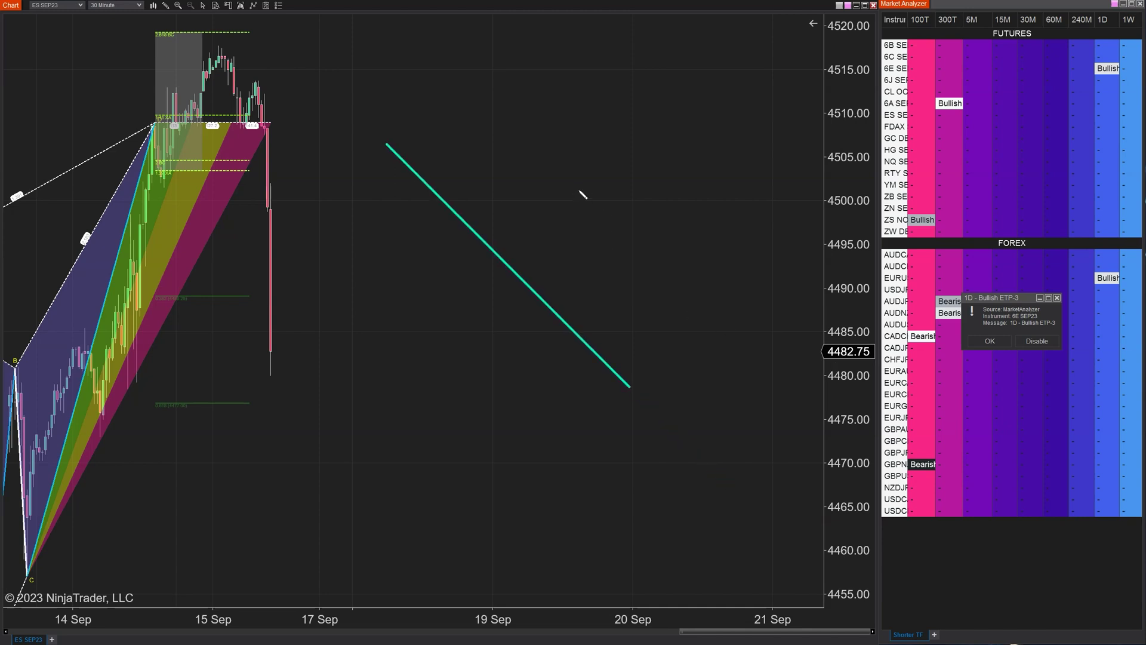
pyautogui.moveTo(554, 160); pyautogui.dragTo(719, 326)
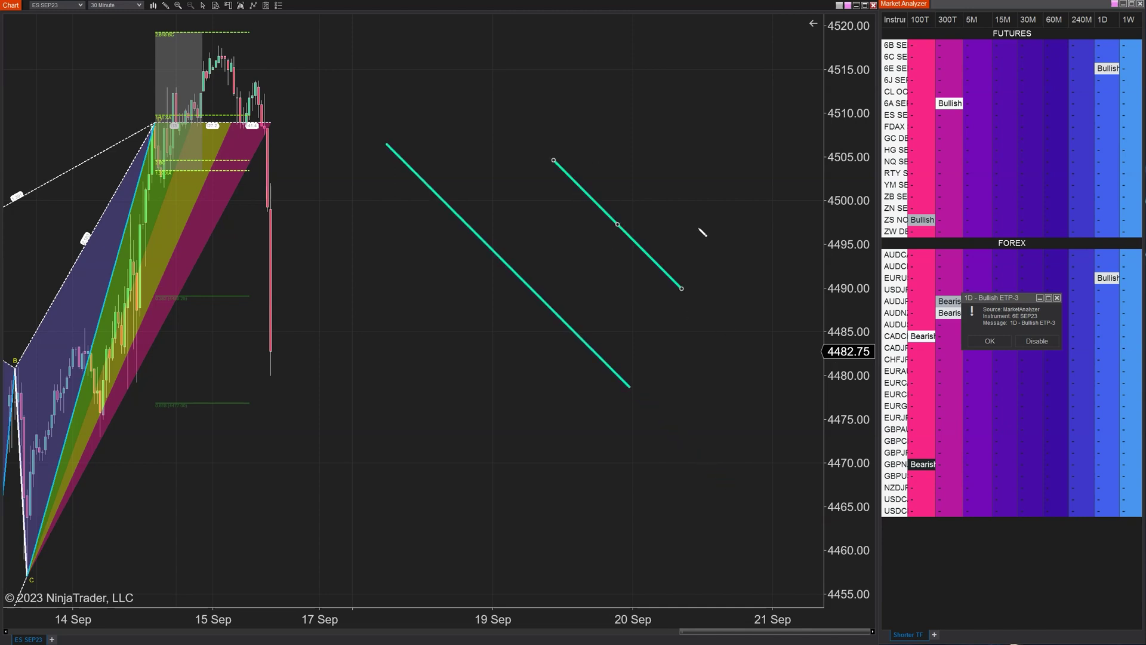
pyautogui.click(769, 296)
pyautogui.moveTo(356, 342); pyautogui.dragTo(502, 488)
pyautogui.click(520, 448)
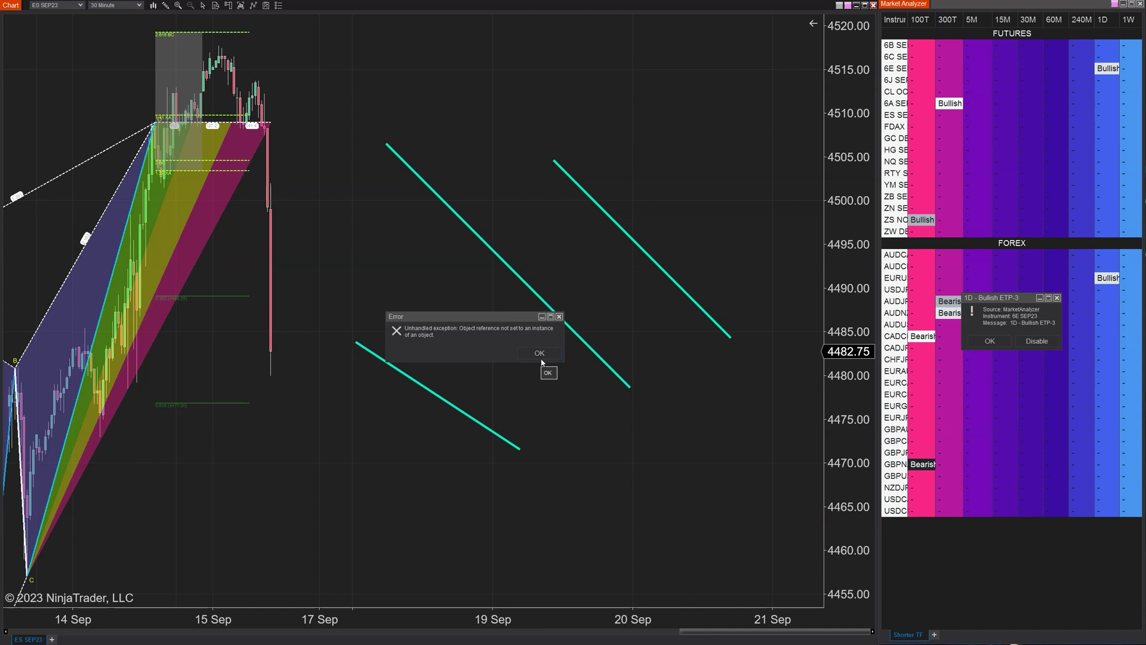
pyautogui.click(542, 358)
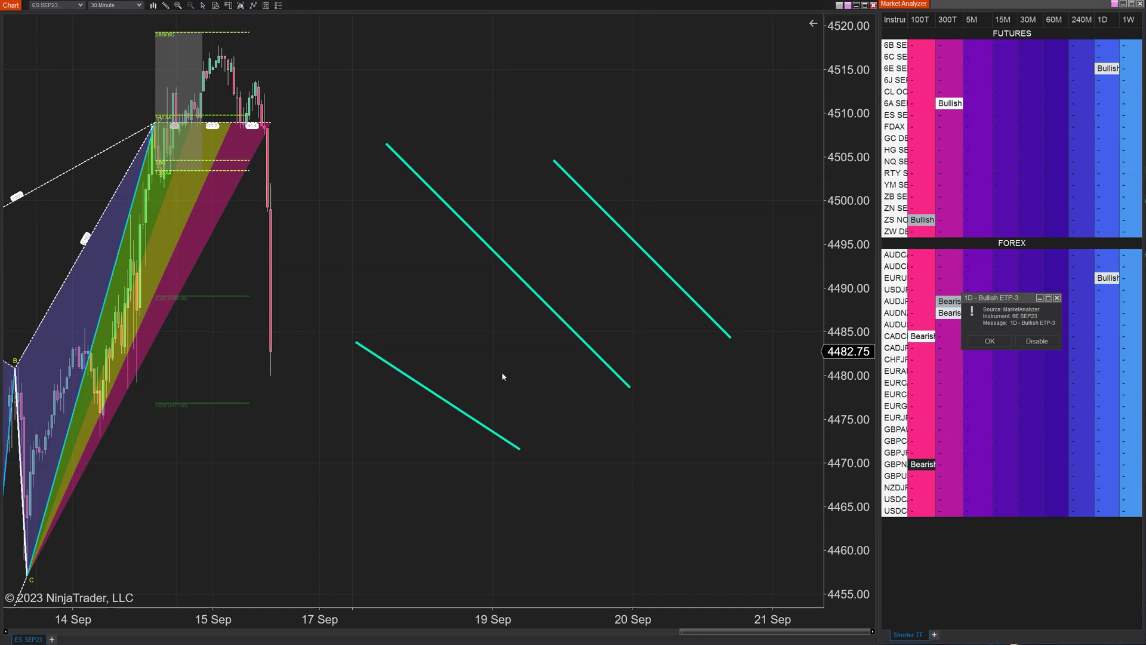
pyautogui.click(392, 294)
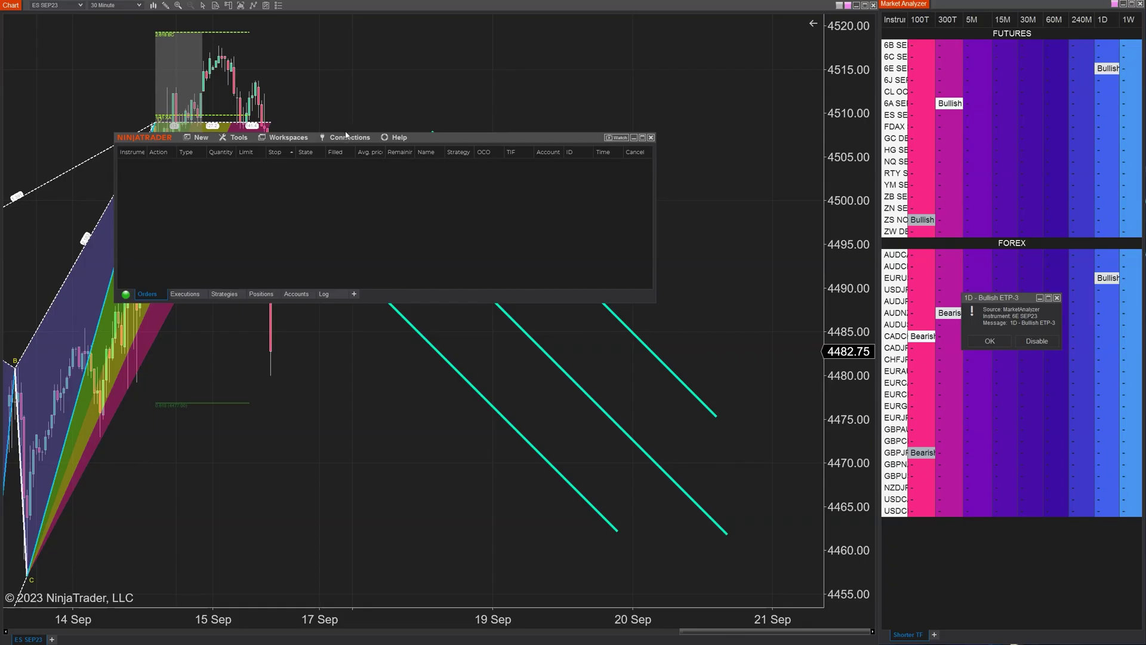
# Add a FOREX.com connection named My FOREX.com 1 in the connection configuration dialog
pyautogui.click(346, 138)
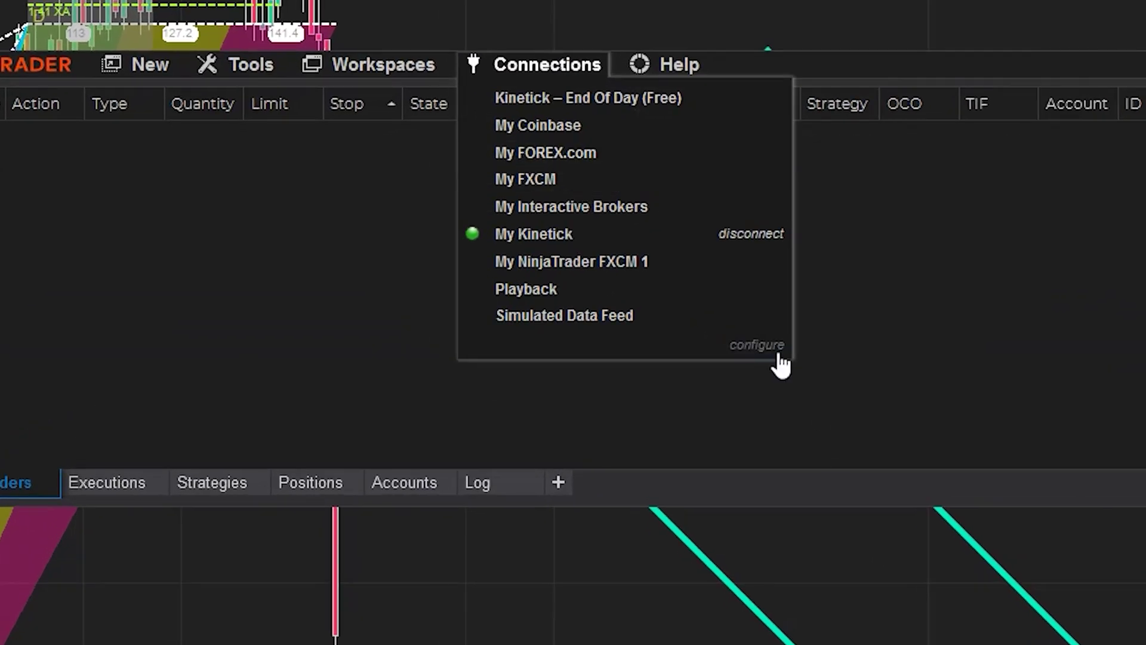
pyautogui.click(772, 350)
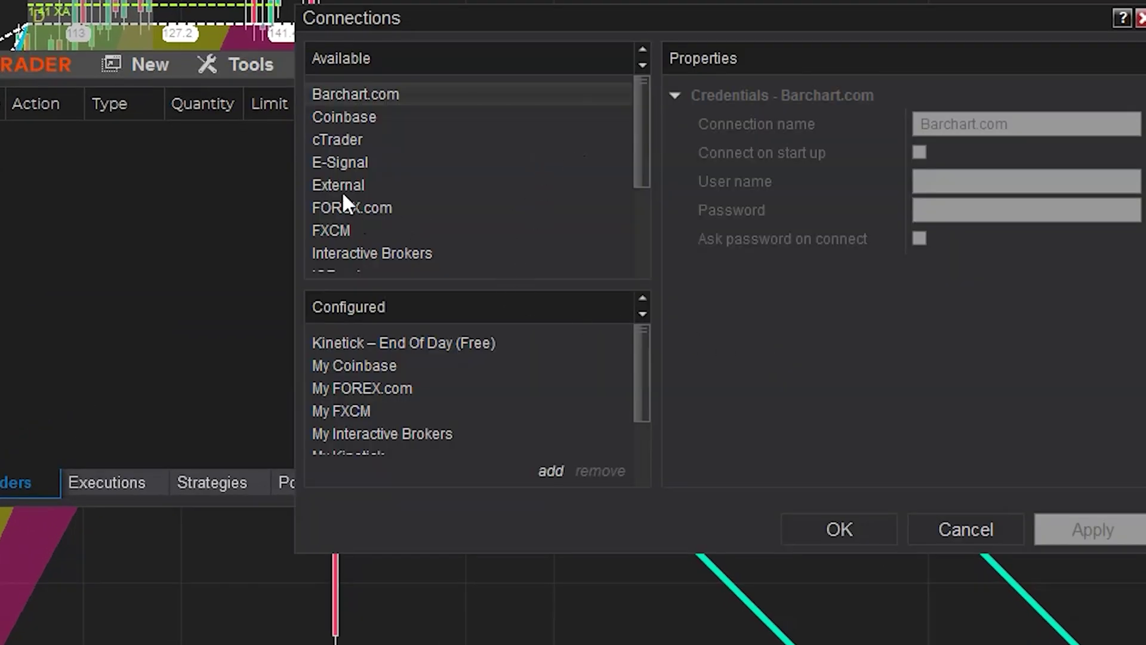
pyautogui.click(367, 213)
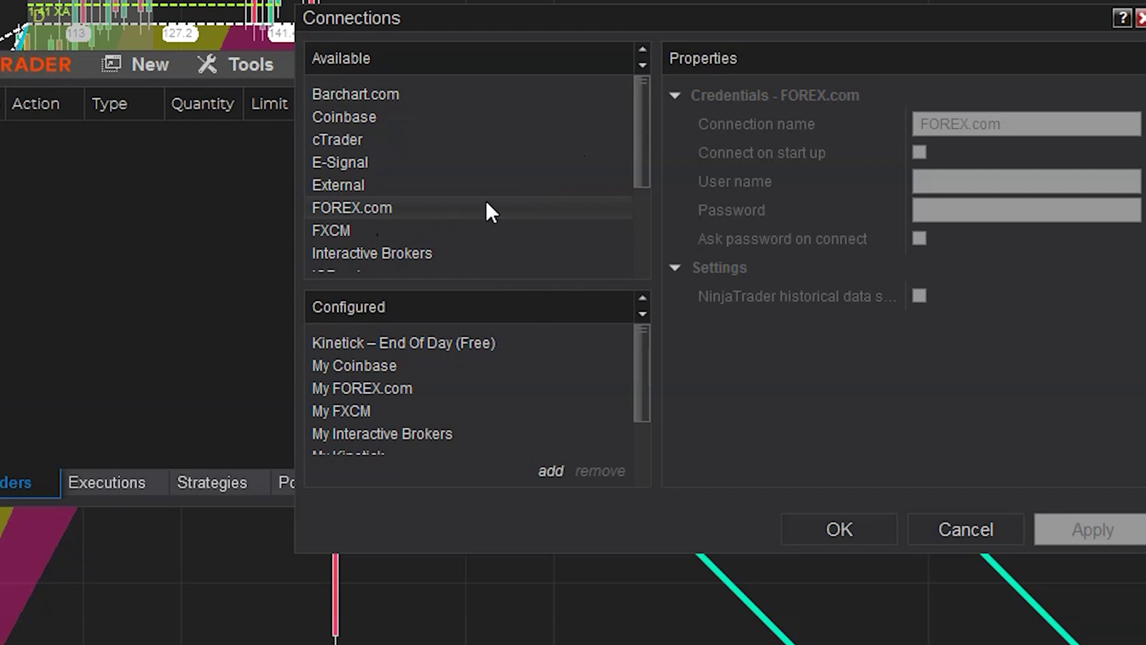
pyautogui.doubleClick(628, 210)
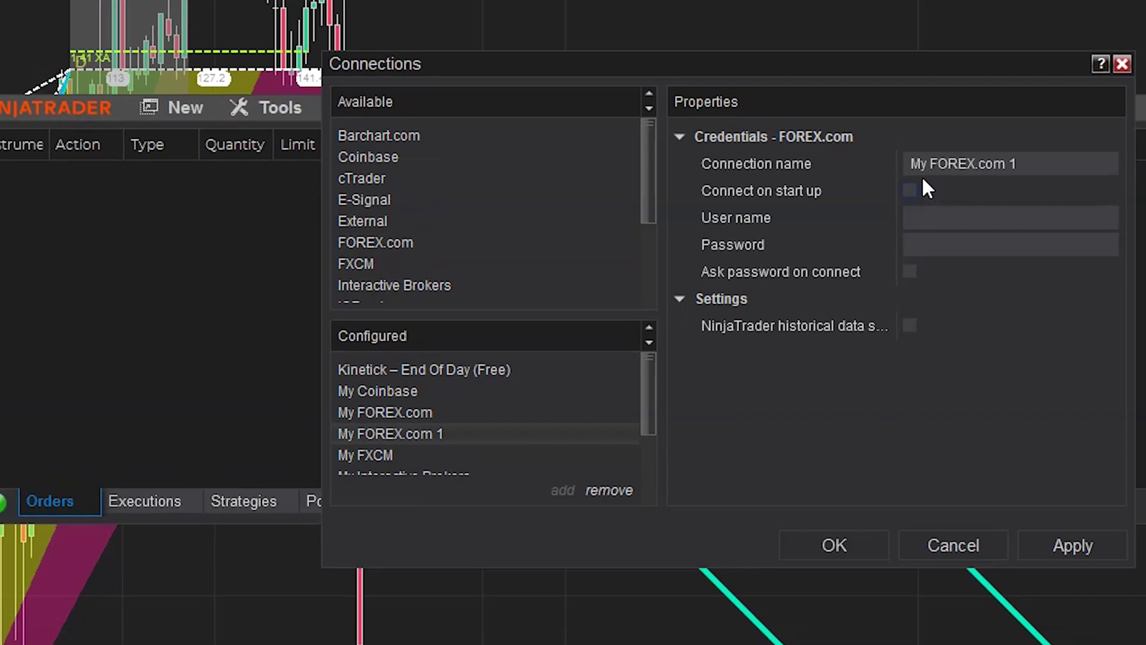
pyautogui.click(927, 182)
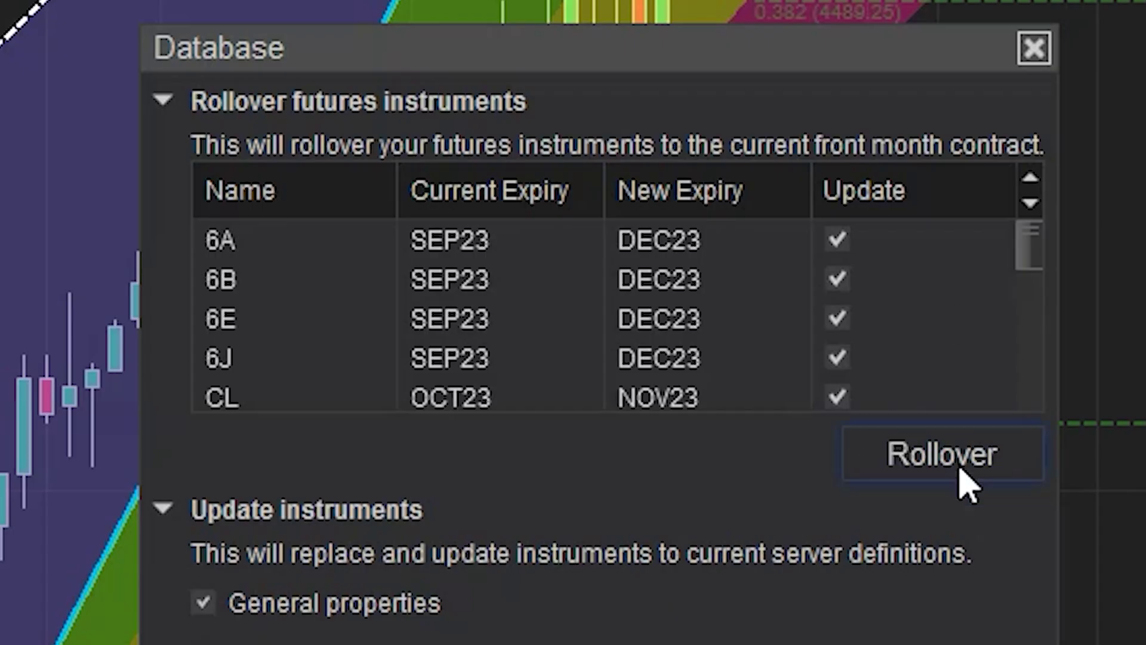
# Run the futures instrument rollover in Database Management and confirm it
pyautogui.click(960, 468)
pyautogui.click(574, 634)
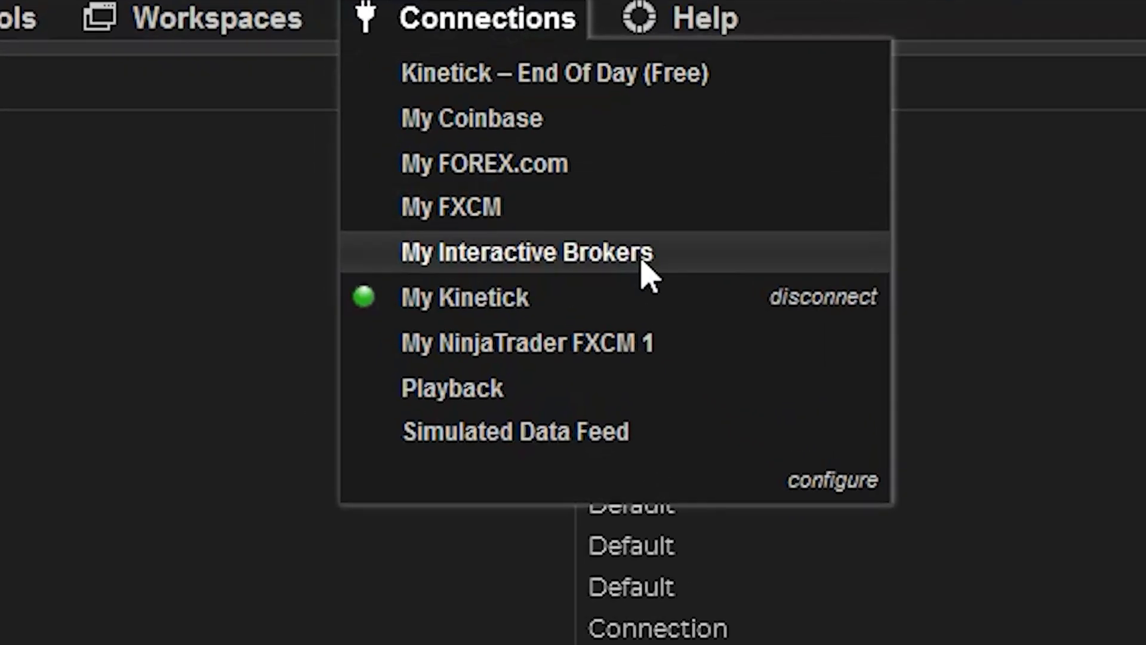
# Choose My Interactive Brokers from the Control Center Connections menu
pyautogui.click(643, 263)
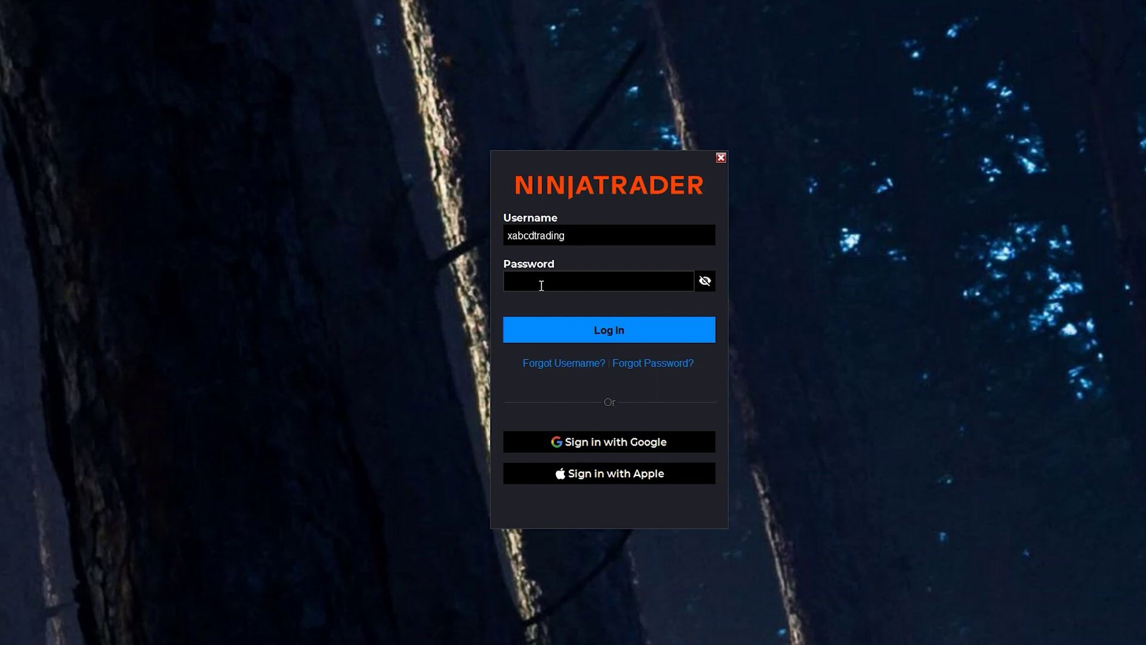
# Enter the password and attempt to sign in to NinjaTrader
pyautogui.click(542, 285)
pyautogui.write('***')
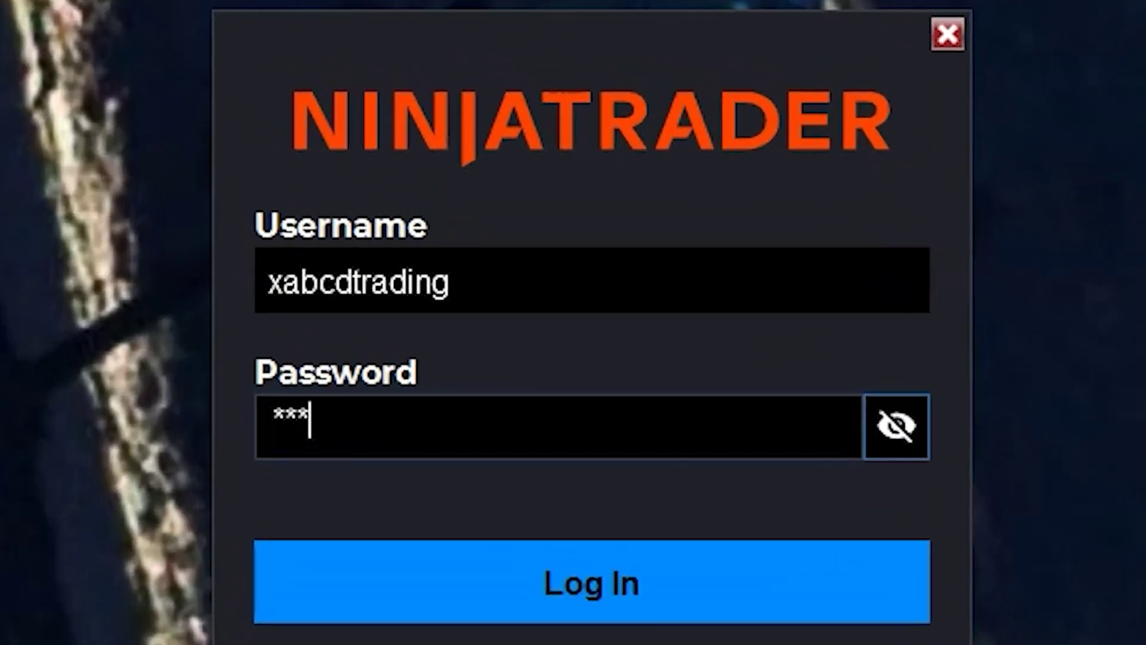
pyautogui.write('****')
pyautogui.write('********')
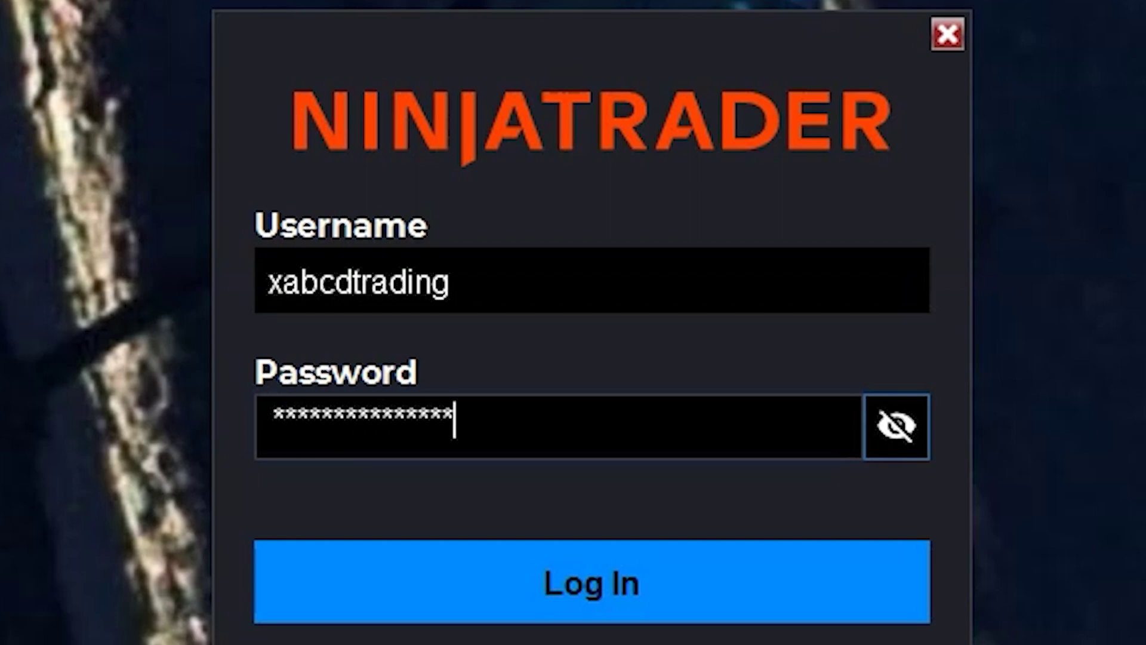
pyautogui.write('***')
pyautogui.click(799, 594)
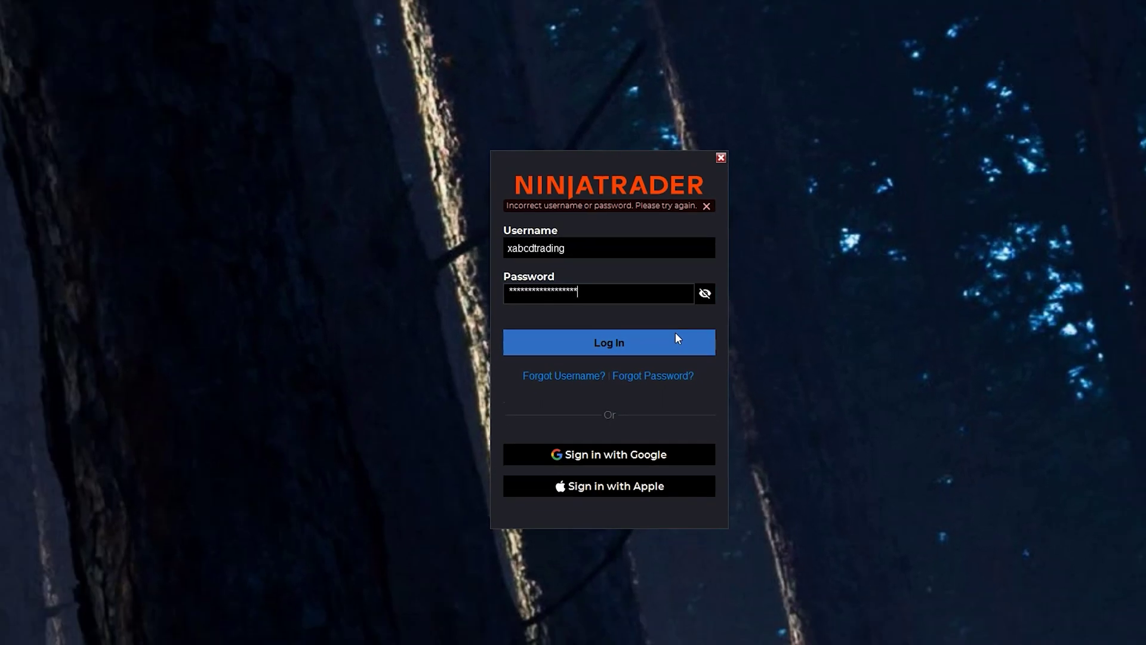
# Retype the password several times and resubmit until the login starts loading
pyautogui.hotkey('ctrl', 'a')
pyautogui.write('********')
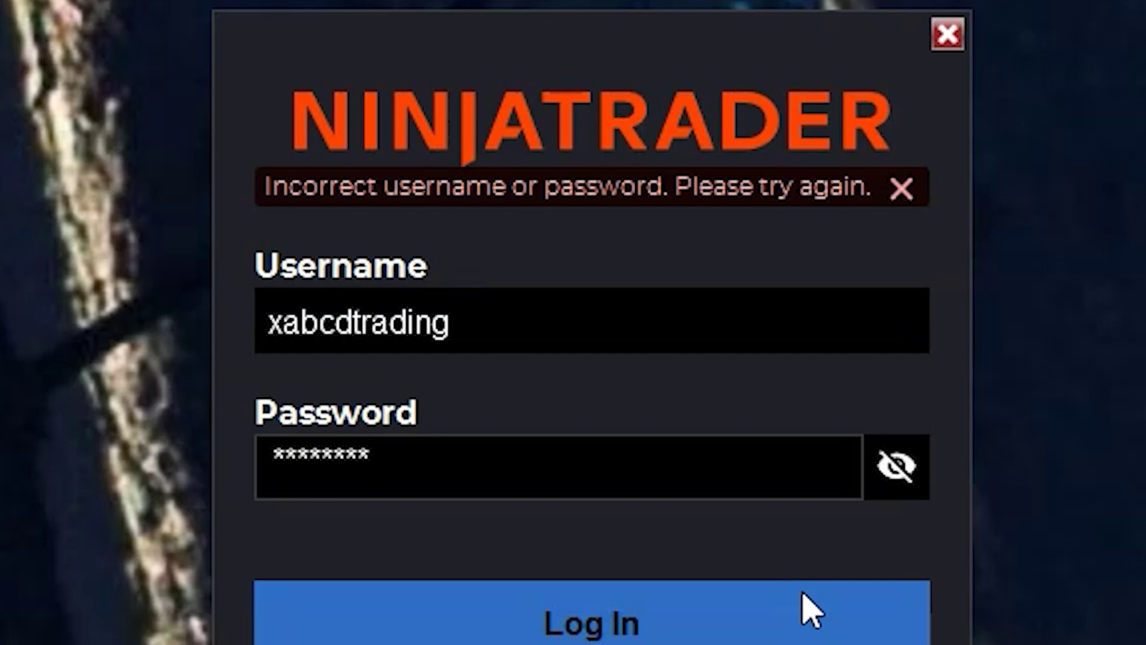
pyautogui.hotkey('ctrl', 'a')
pyautogui.write('*')
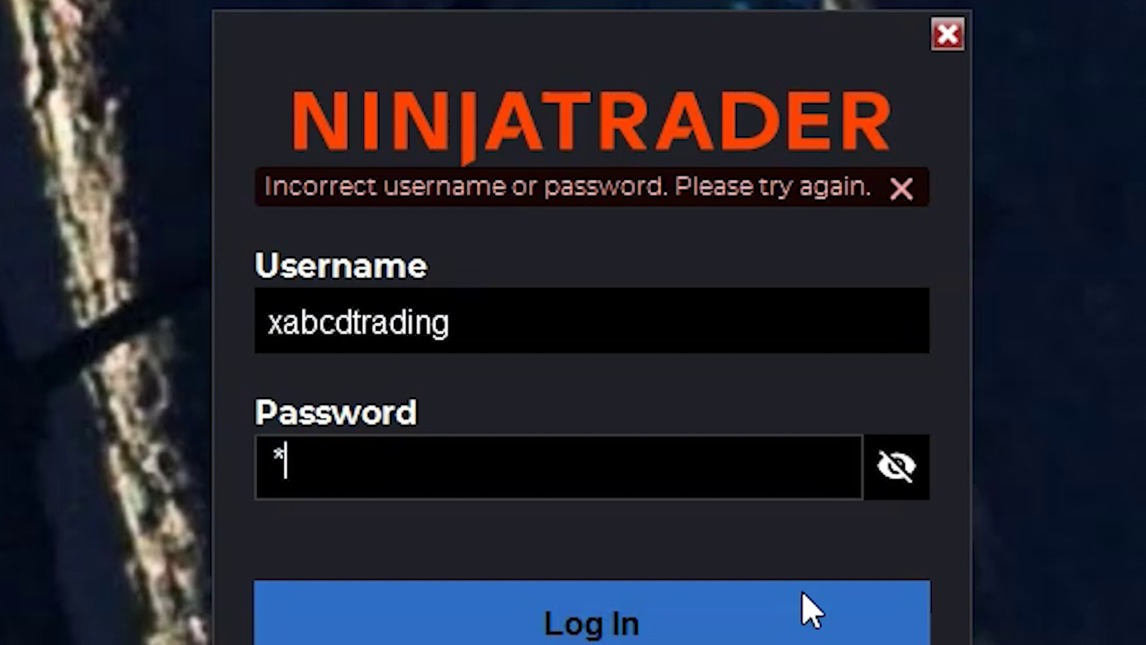
pyautogui.write('**********')
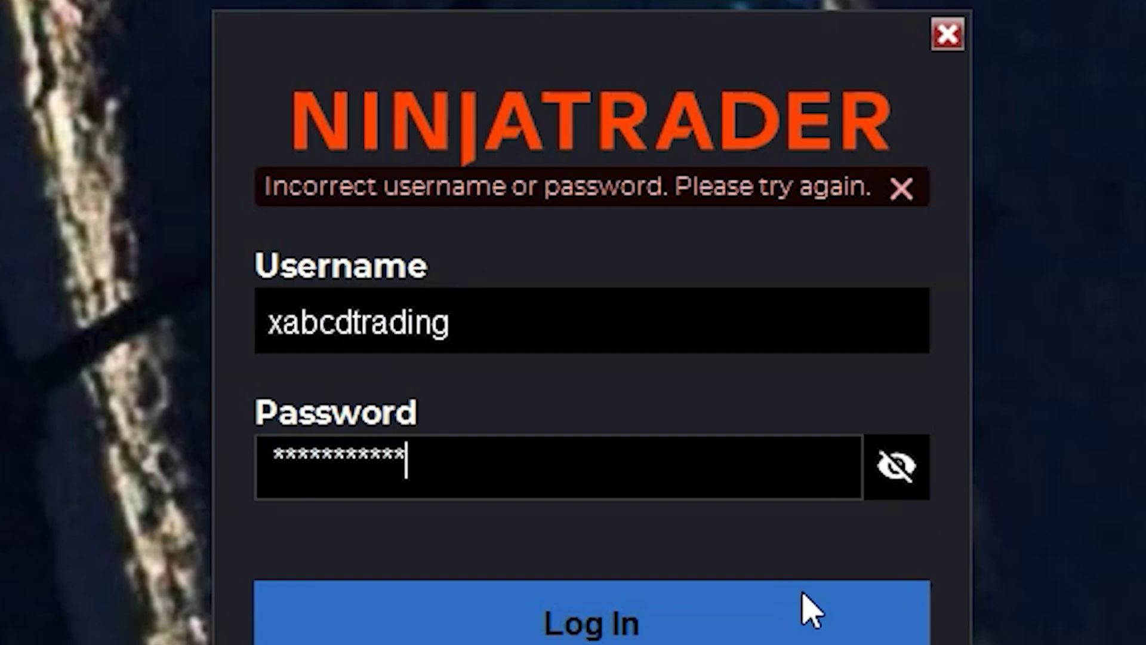
pyautogui.press('Return')
pyautogui.hotkey('ctrl', 'a')
pyautogui.write('*')
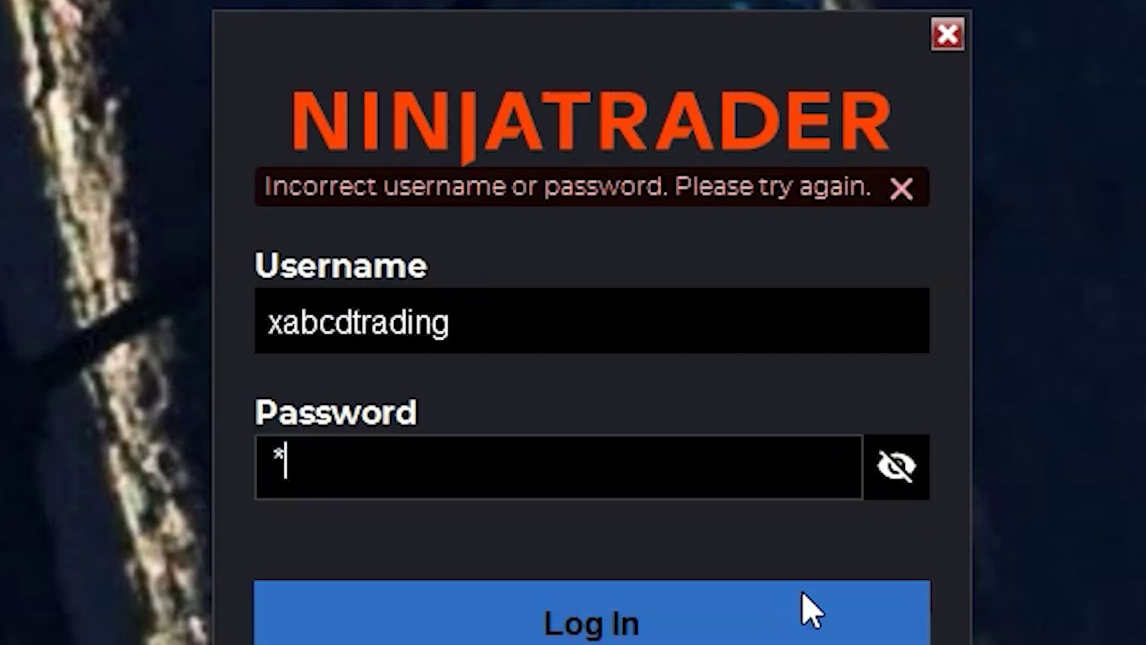
pyautogui.write('*********')
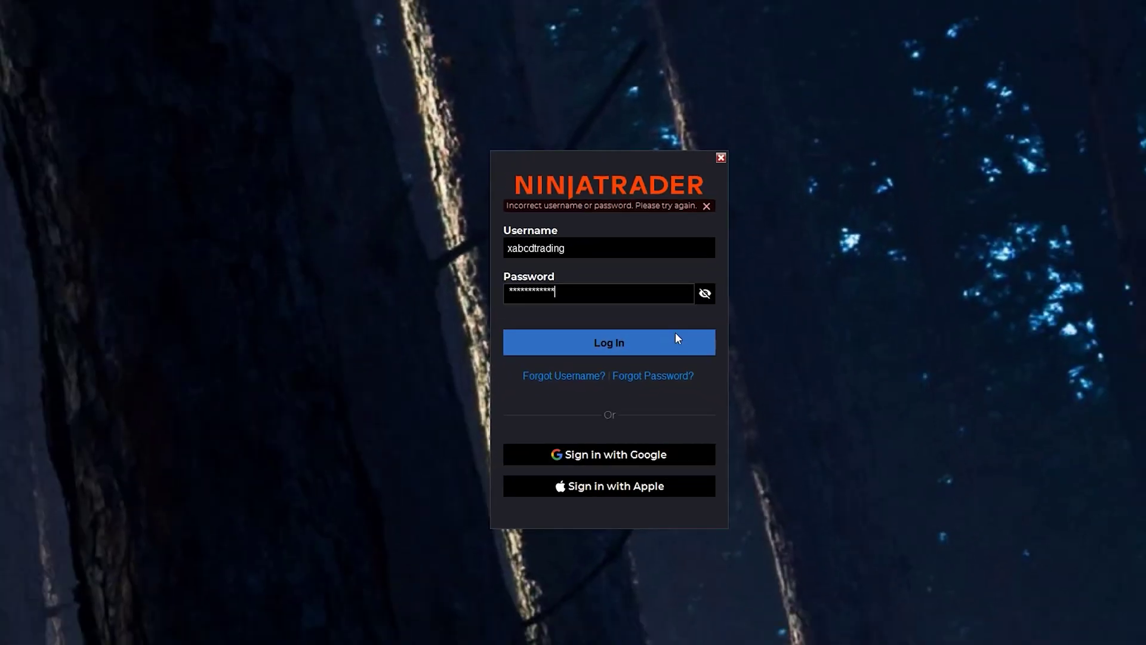
pyautogui.click(678, 334)
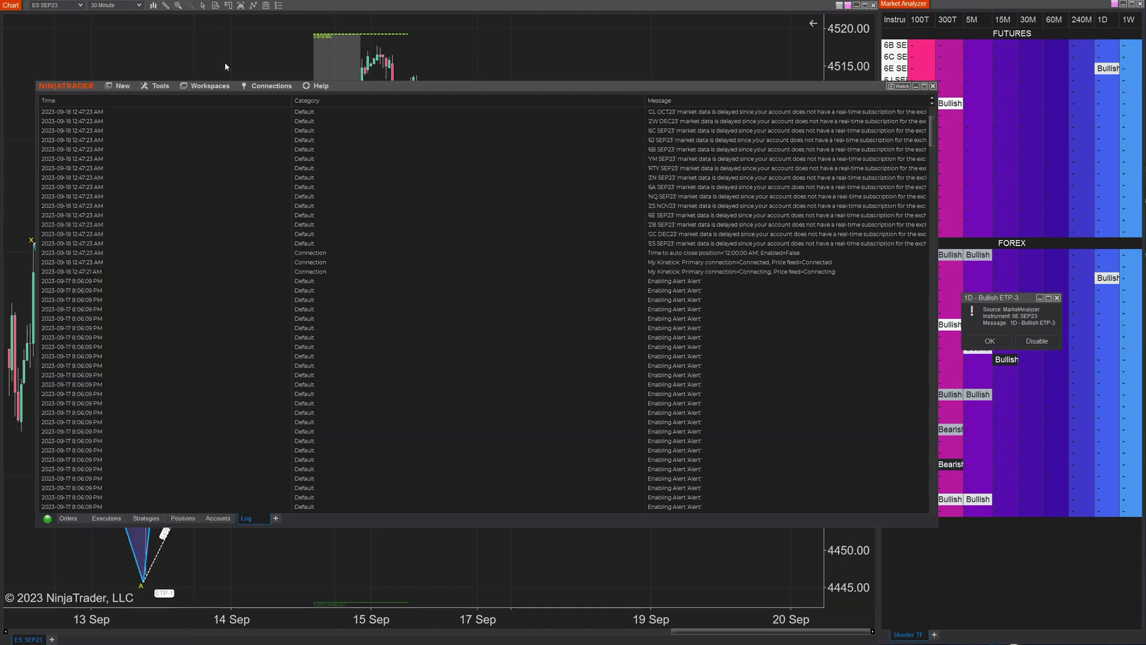
# Add an Email share service via Tools > Options
pyautogui.click(168, 86)
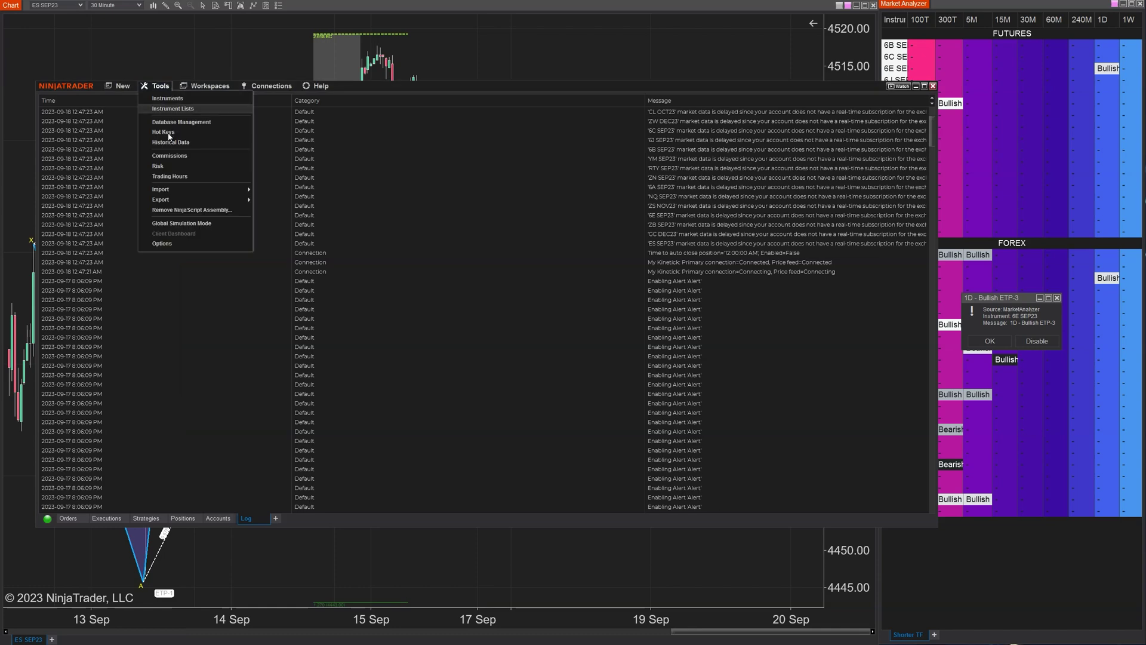
pyautogui.click(176, 245)
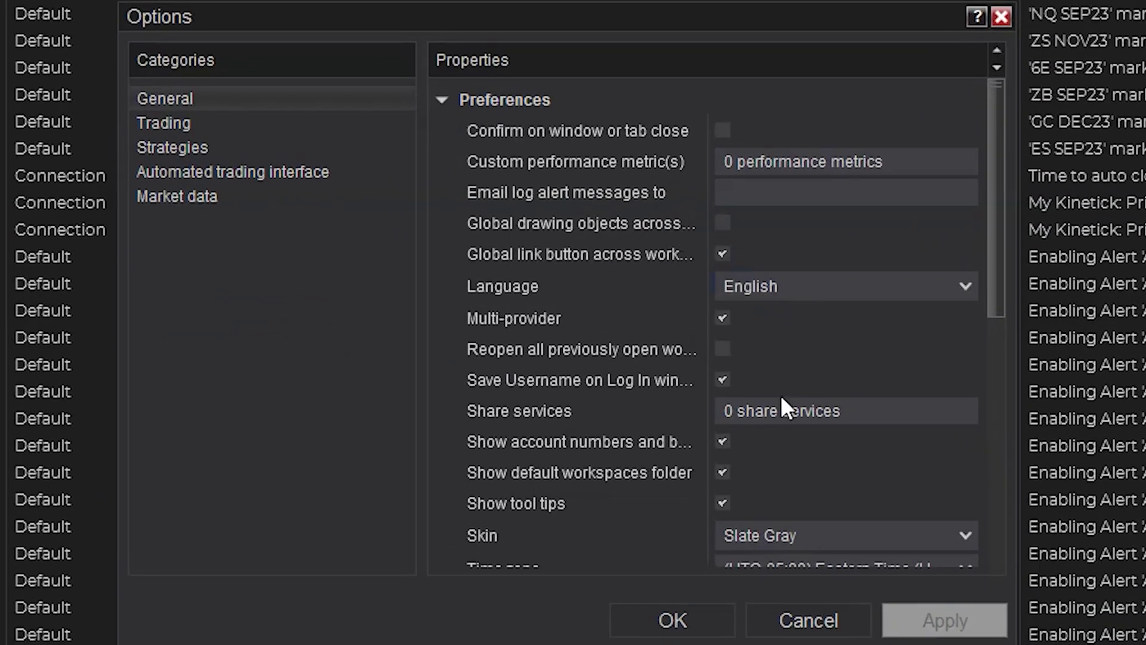
pyautogui.click(780, 406)
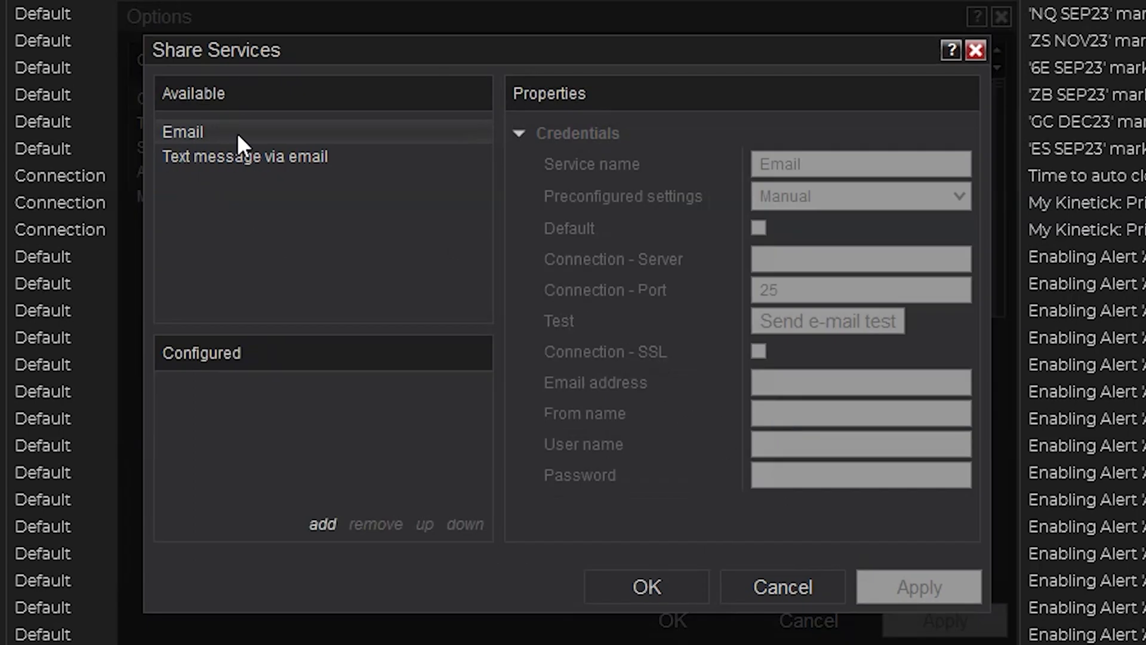
pyautogui.doubleClick(412, 131)
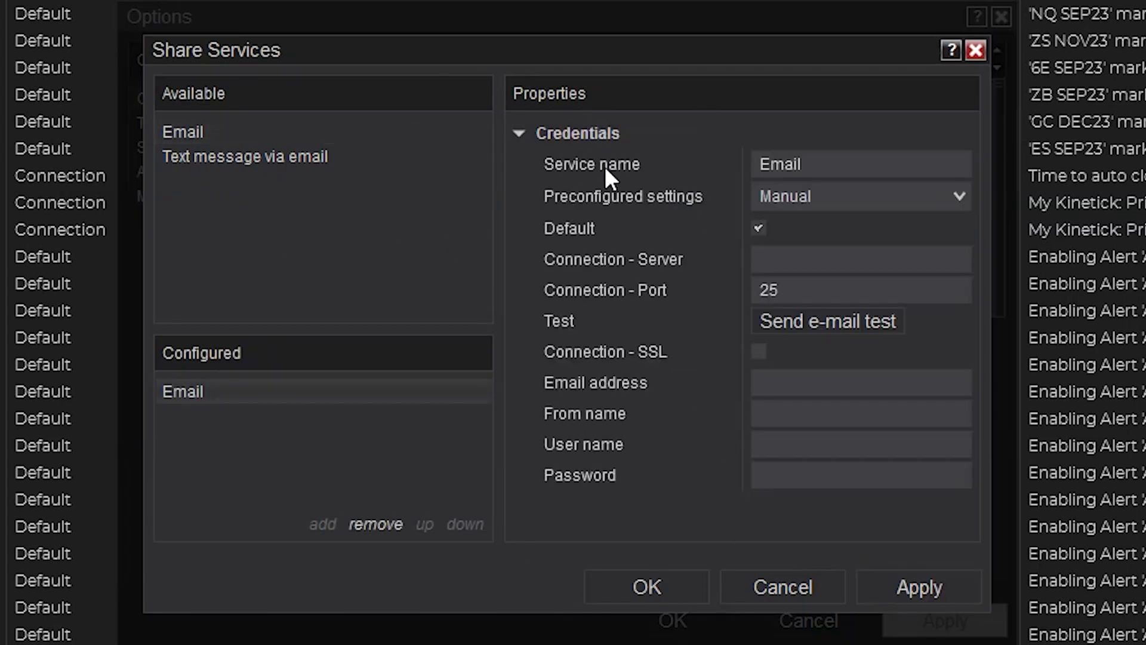
# Set the Email service's preconfigured provider settings to Outlook
pyautogui.click(823, 198)
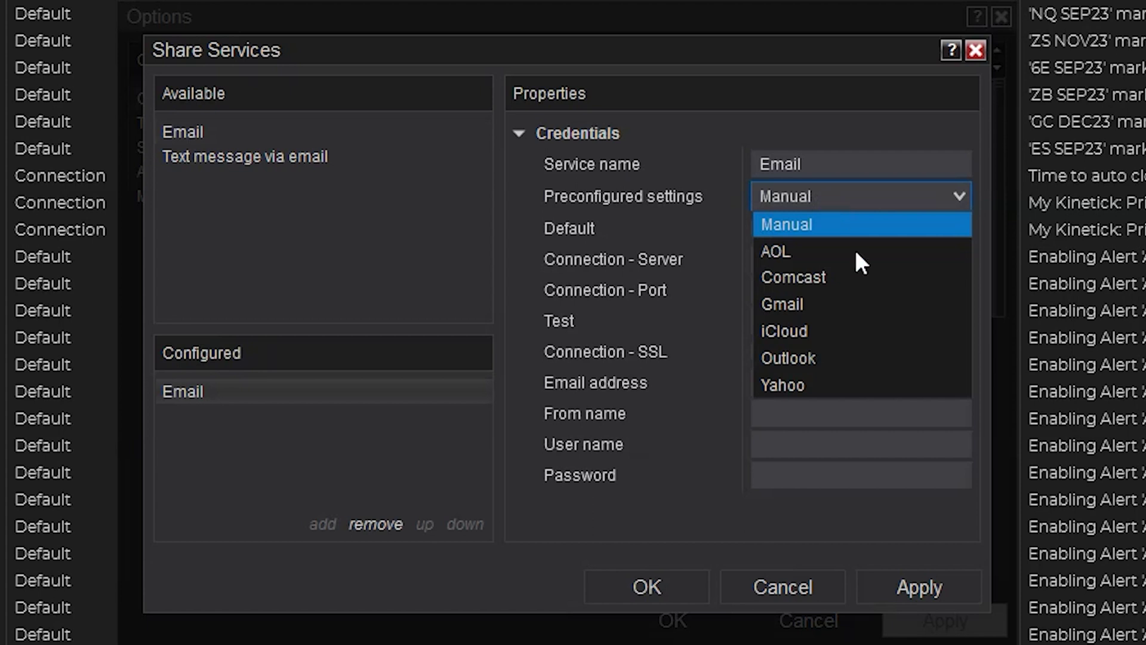
pyautogui.click(811, 352)
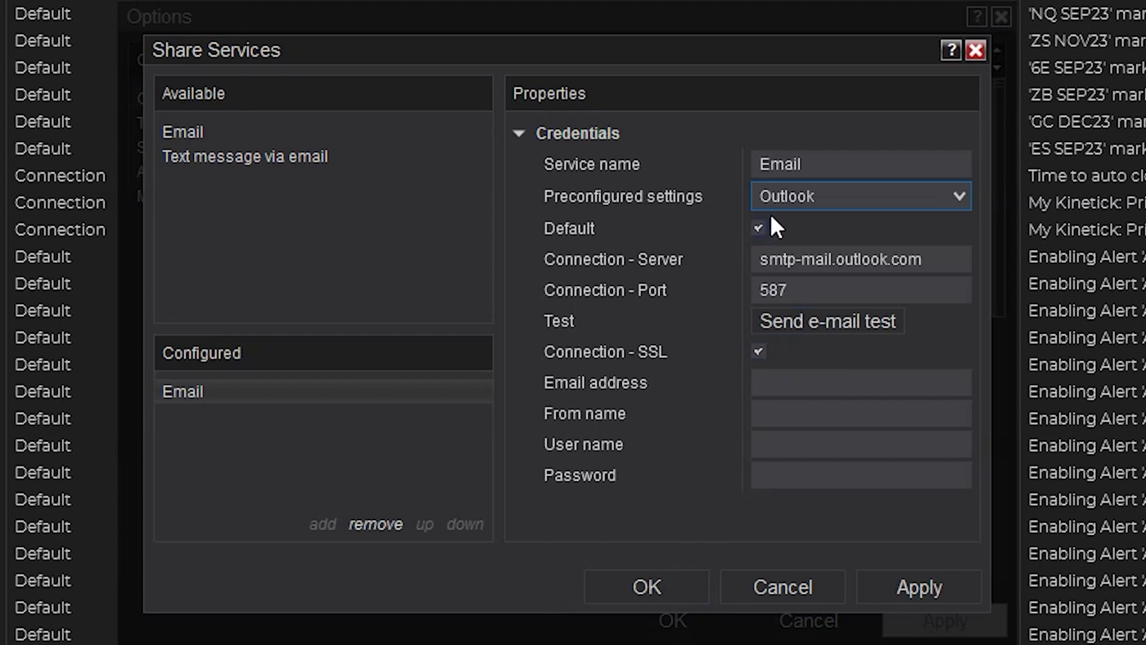
pyautogui.click(792, 196)
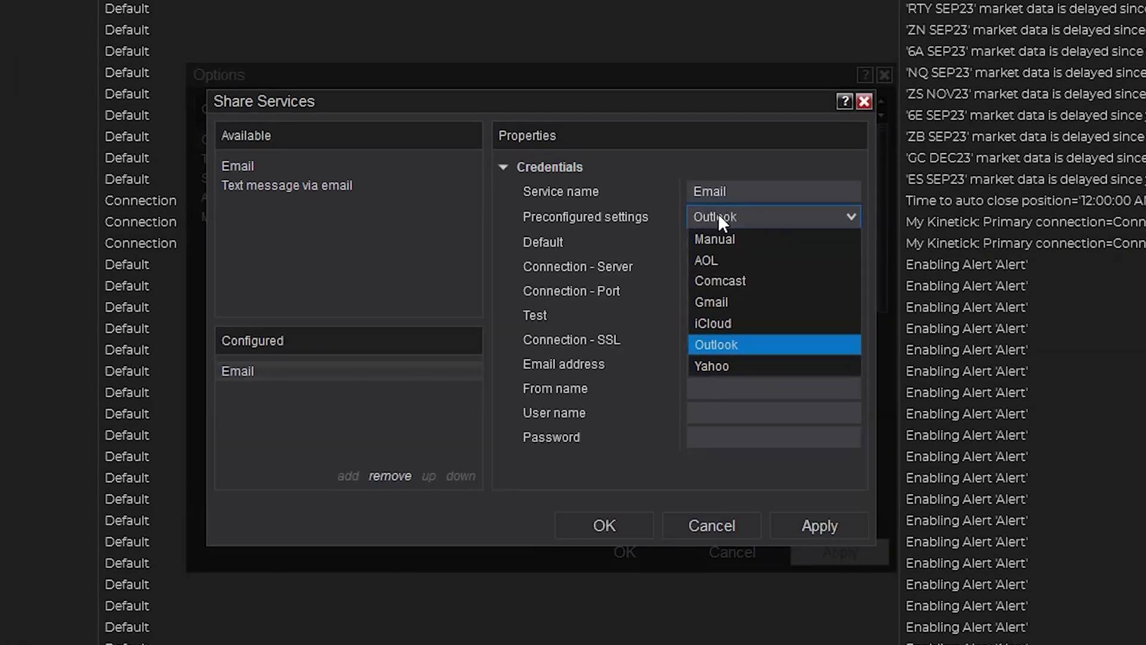
pyautogui.click(791, 196)
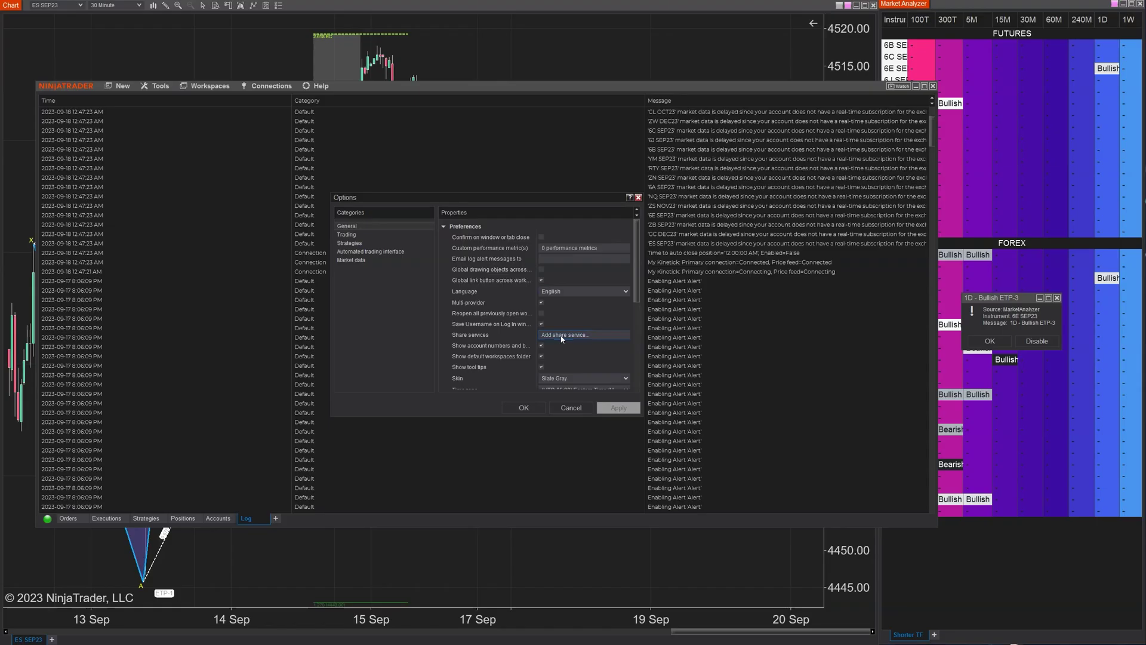
pyautogui.click(561, 335)
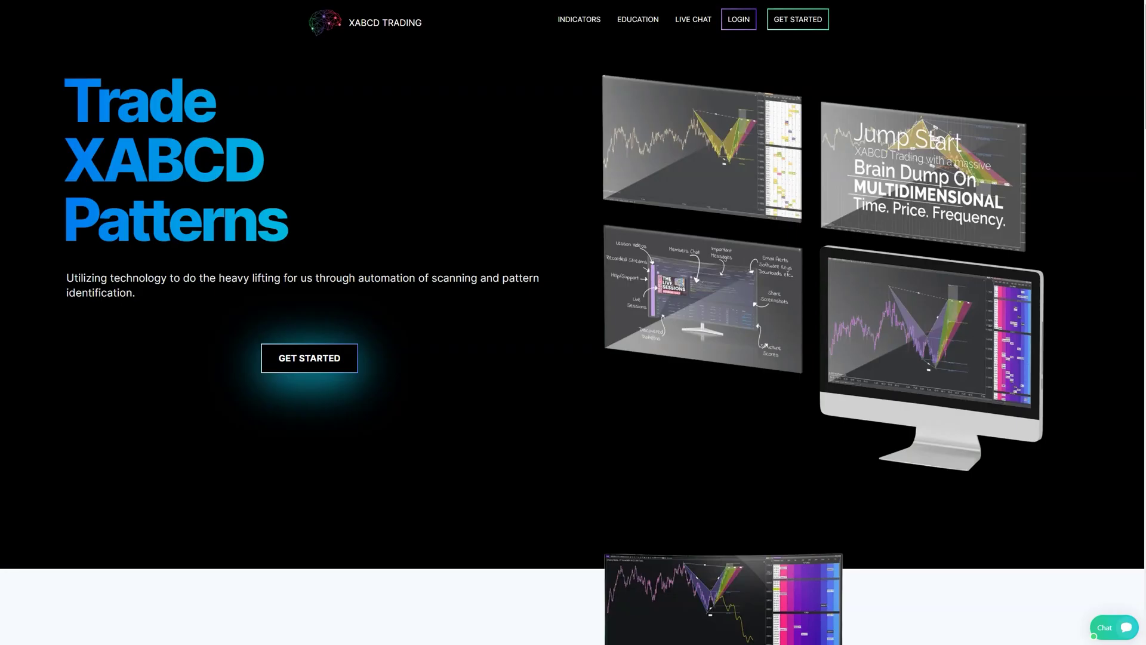
# Scroll the XABCD Trading homepage down to the footer
pyautogui.scroll(-3, 431, 150)
pyautogui.scroll(-2, 431, 149)
pyautogui.scroll(-6, 431, 149)
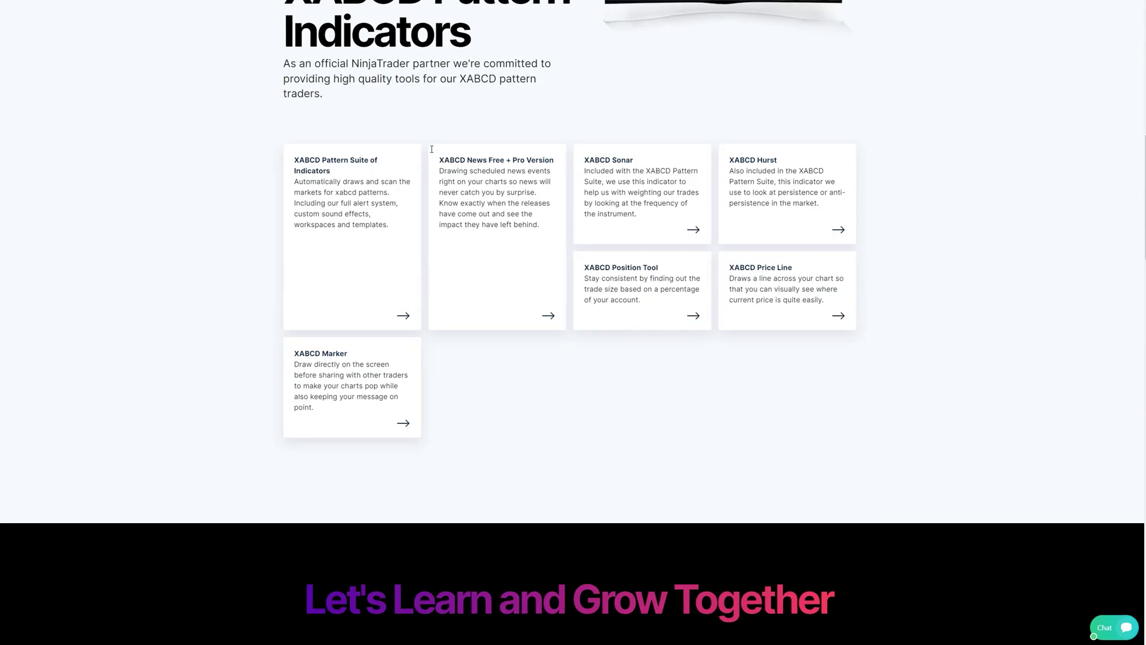
pyautogui.scroll(-4, 431, 149)
pyautogui.scroll(-5, 431, 150)
pyautogui.scroll(-5, 429, 151)
pyautogui.scroll(-6, 430, 151)
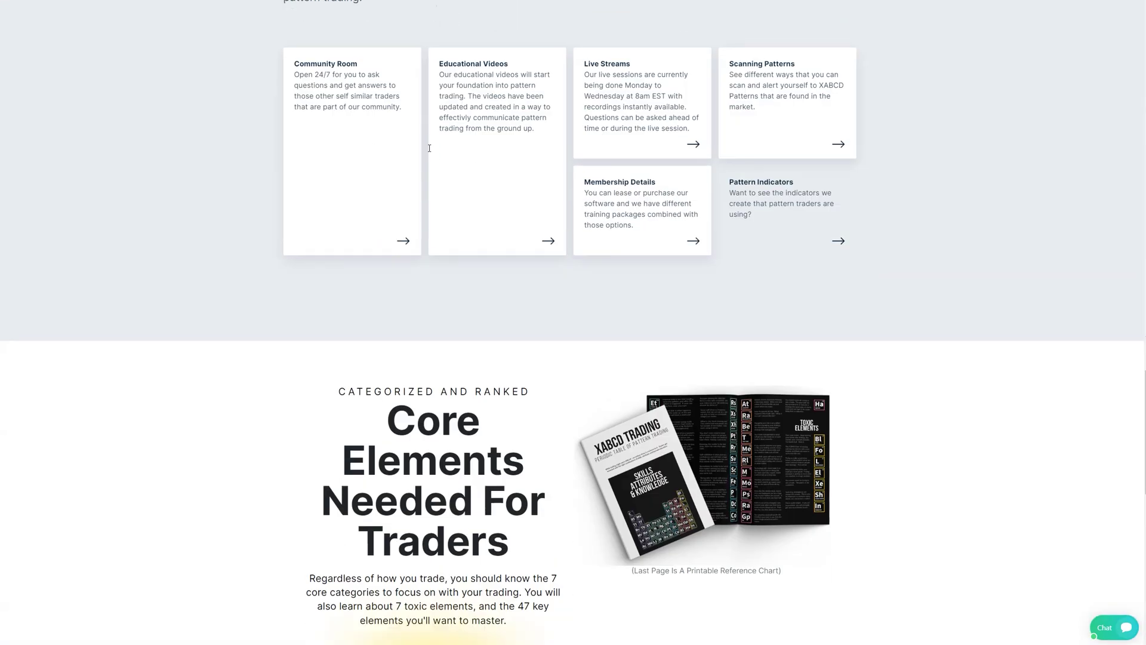
pyautogui.scroll(-3, 428, 153)
pyautogui.scroll(-5, 428, 154)
pyautogui.scroll(-5, 427, 153)
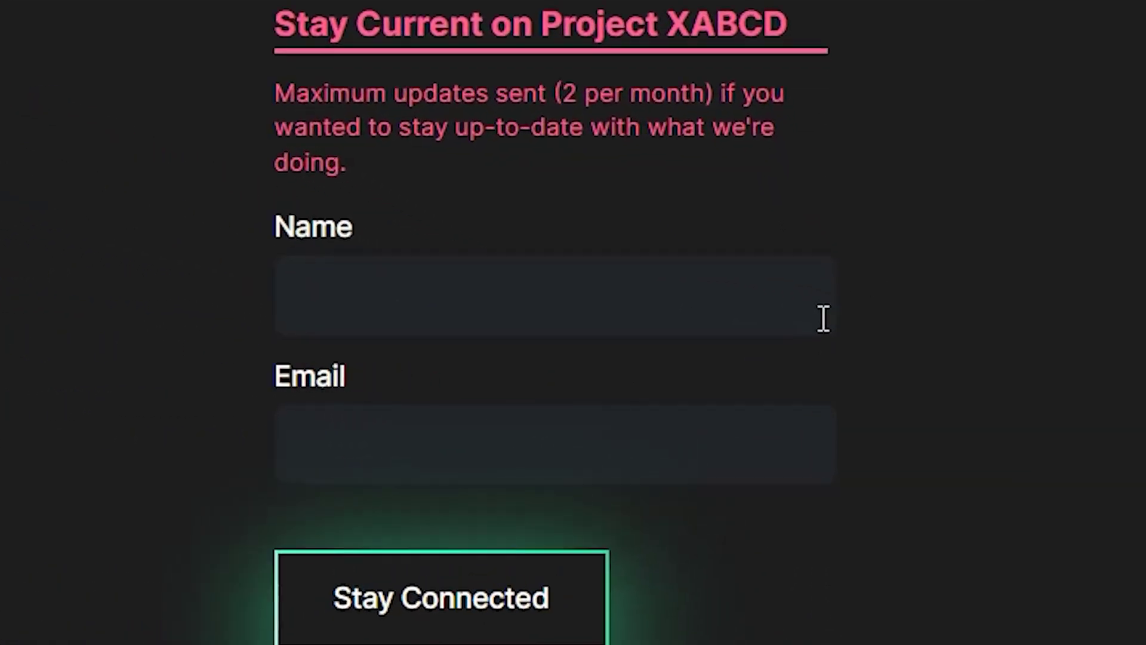
# Highlight the update-frequency note and focus the newsletter Name field
pyautogui.moveTo(561, 93); pyautogui.dragTo(725, 95)
pyautogui.click(750, 218)
pyautogui.click(995, 197)
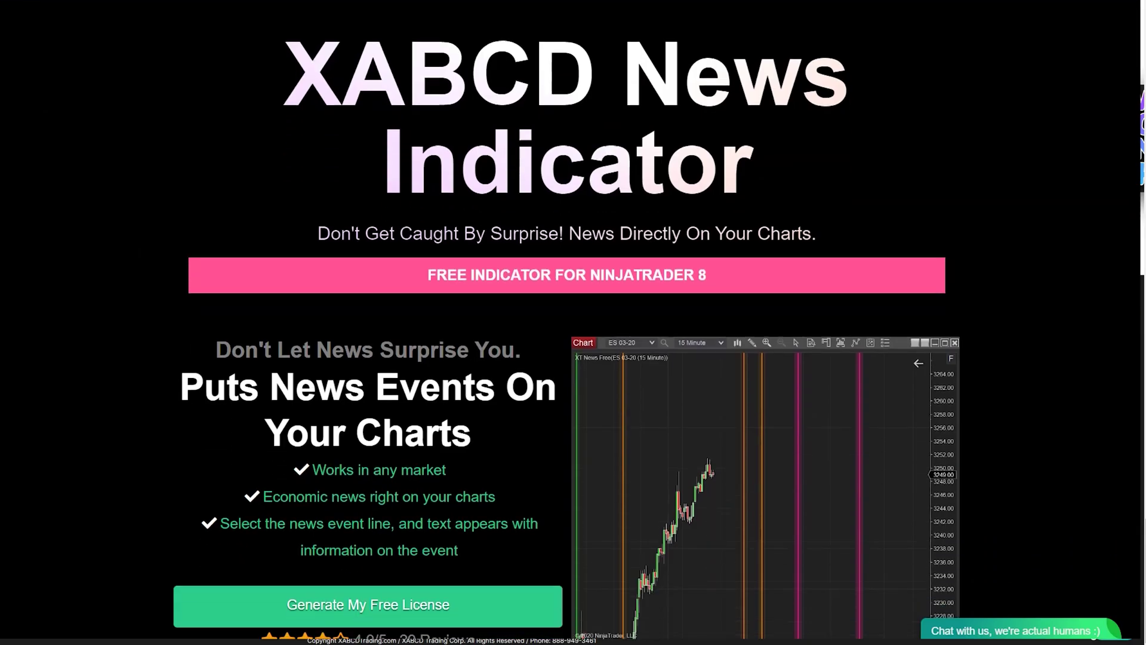
# Scroll down through the free XABCD News Indicator page
pyautogui.scroll(-2, 1136, 60)
pyautogui.scroll(-1, 1135, 72)
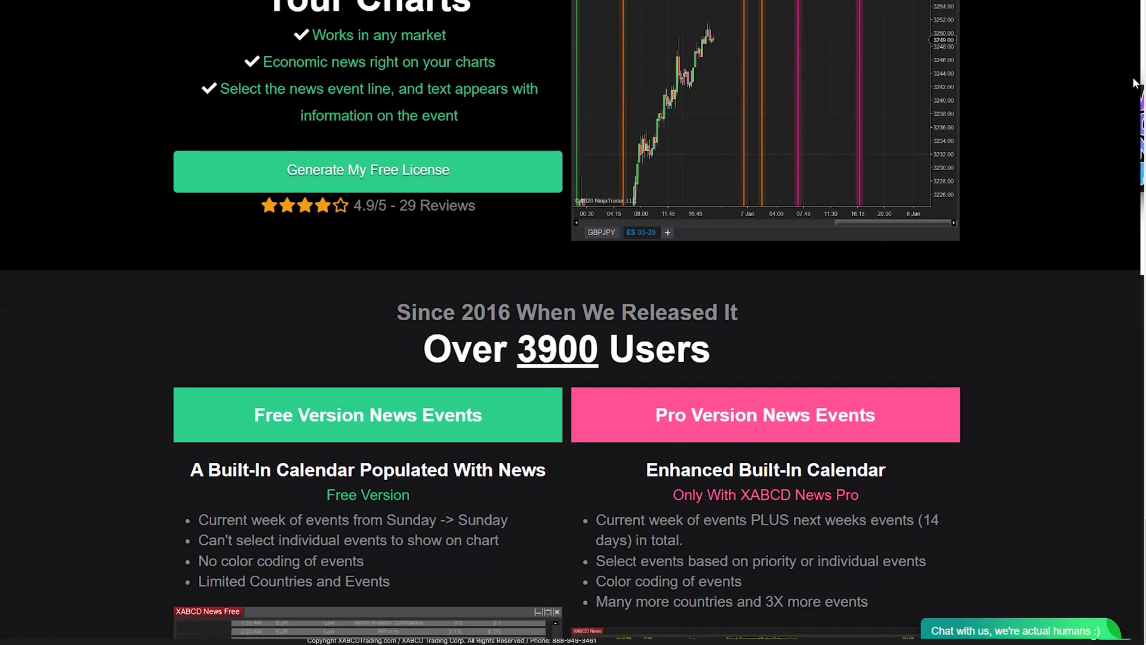
pyautogui.scroll(-1, 1134, 83)
pyautogui.scroll(-1, 1134, 99)
pyautogui.scroll(-3, 1132, 102)
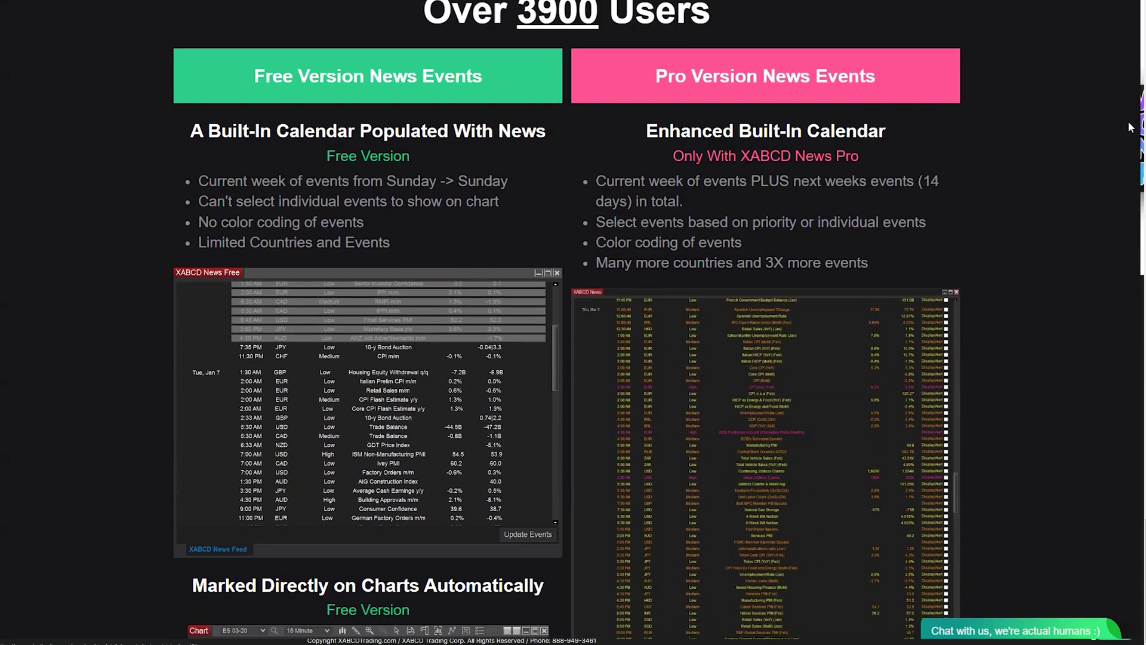
pyautogui.scroll(-1, 1131, 120)
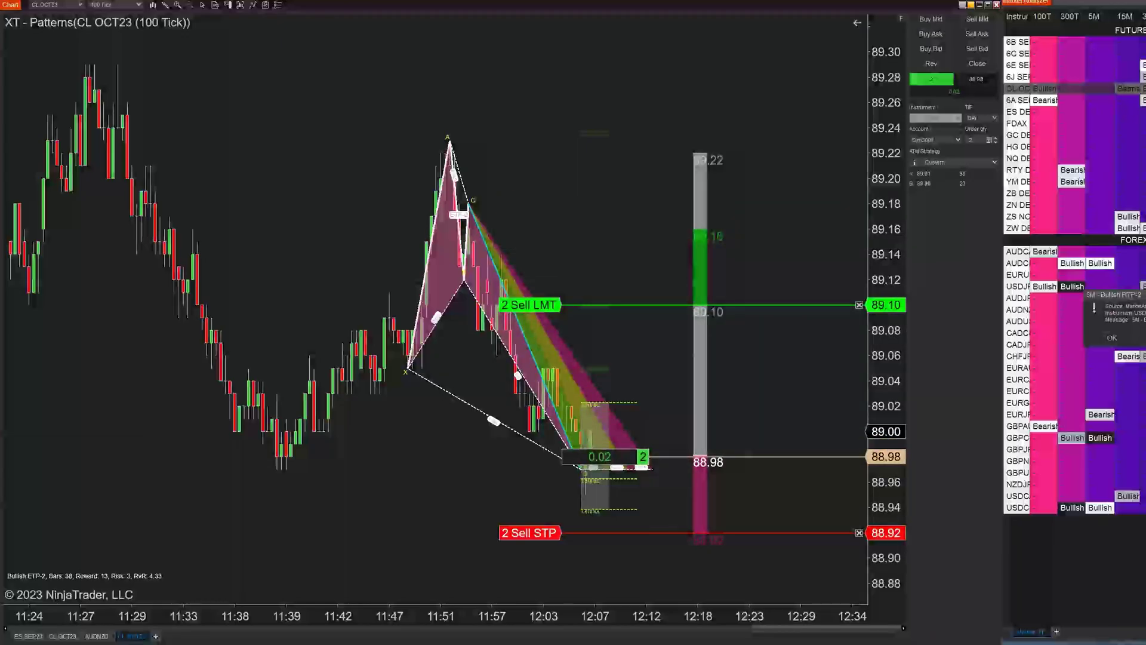
# Zoom into the CL OCT23 tick chart around the latest pattern and sell orders
pyautogui.scroll(2, 435, 311)
pyautogui.scroll(2, 435, 311)
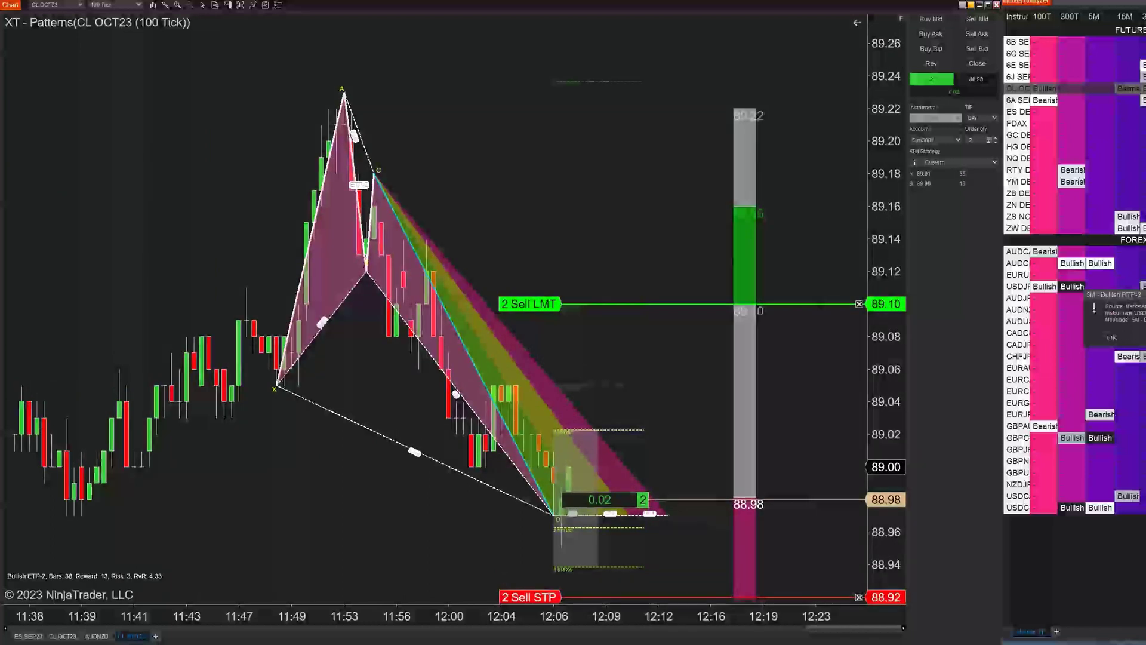
pyautogui.scroll(3, 573, 322)
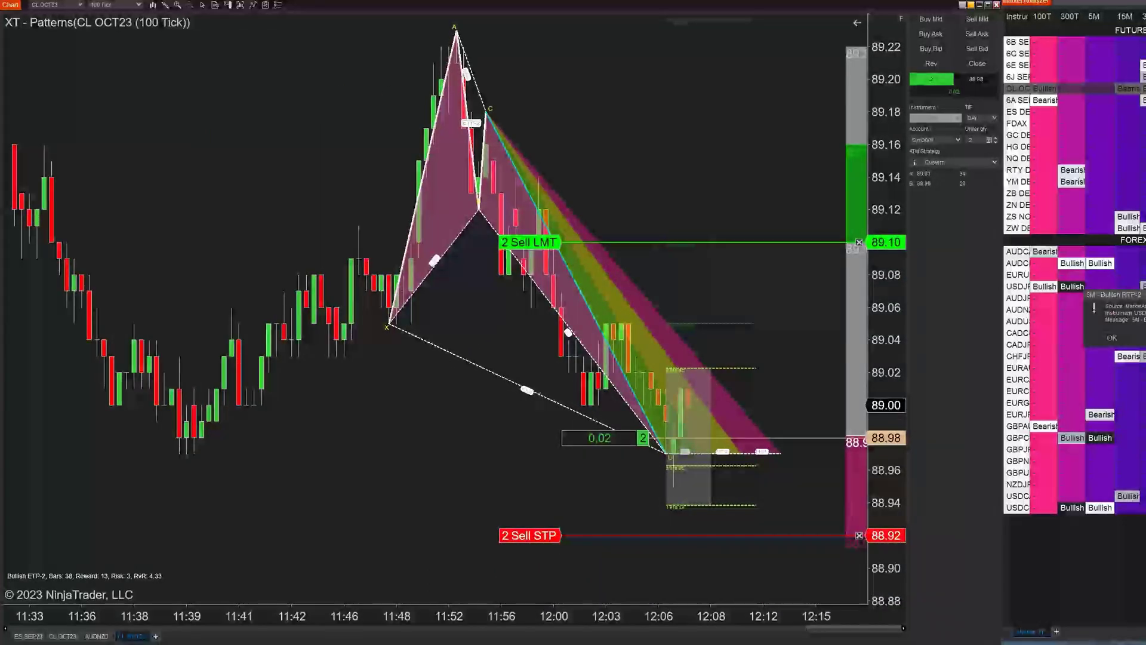